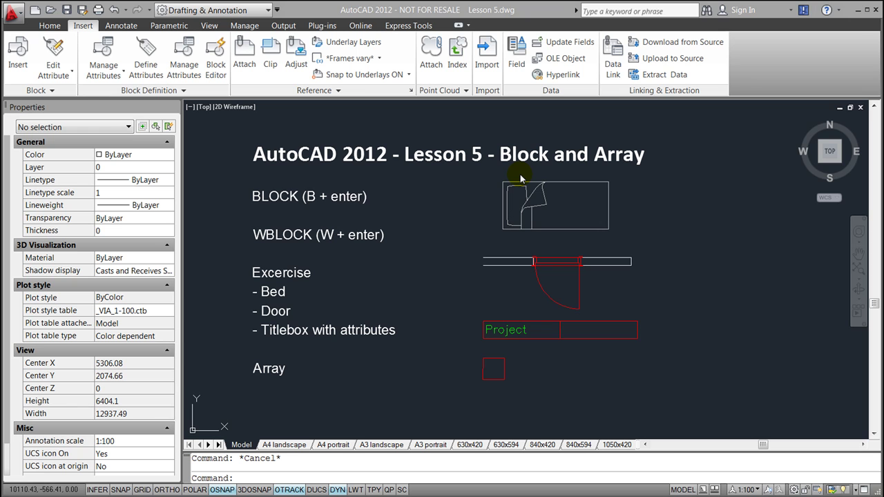
- Draw a six-segment zigzag of lines right of the bed, then window-select all its lines
click(48, 26)
click(23, 55)
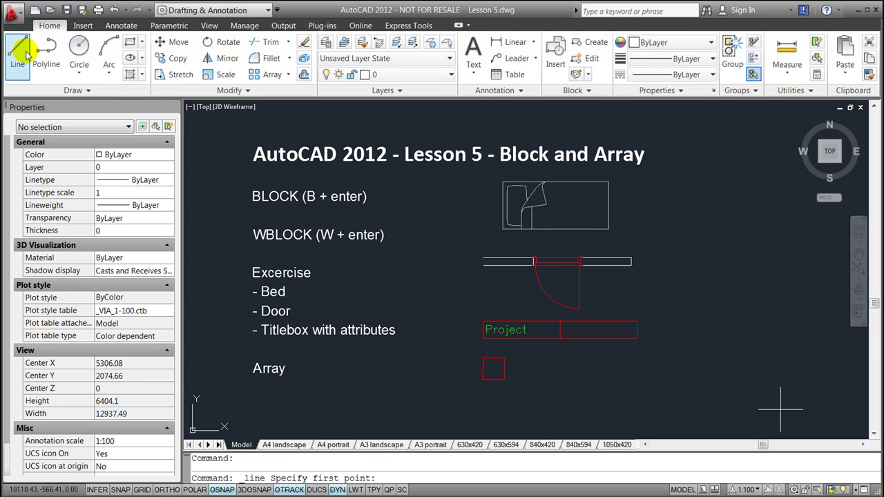
click(634, 175)
click(672, 194)
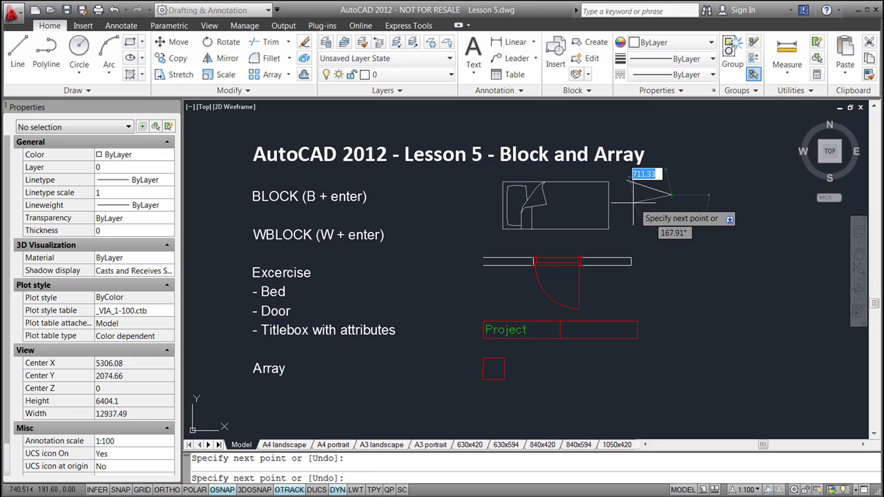
click(633, 202)
click(669, 219)
click(638, 231)
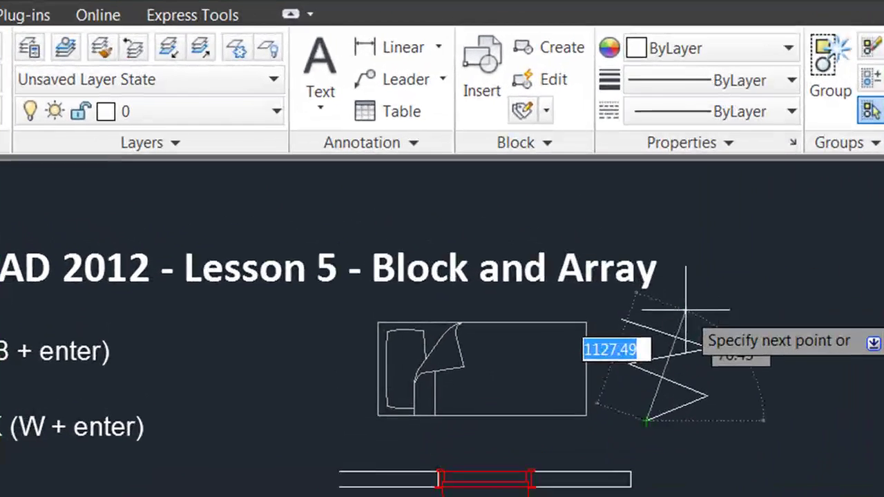
click(686, 311)
click(610, 429)
key(Return)
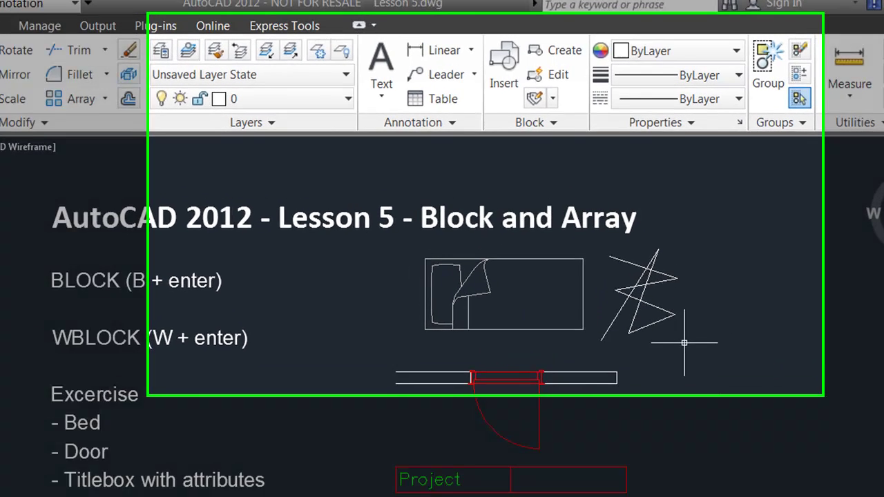
click(676, 299)
click(605, 221)
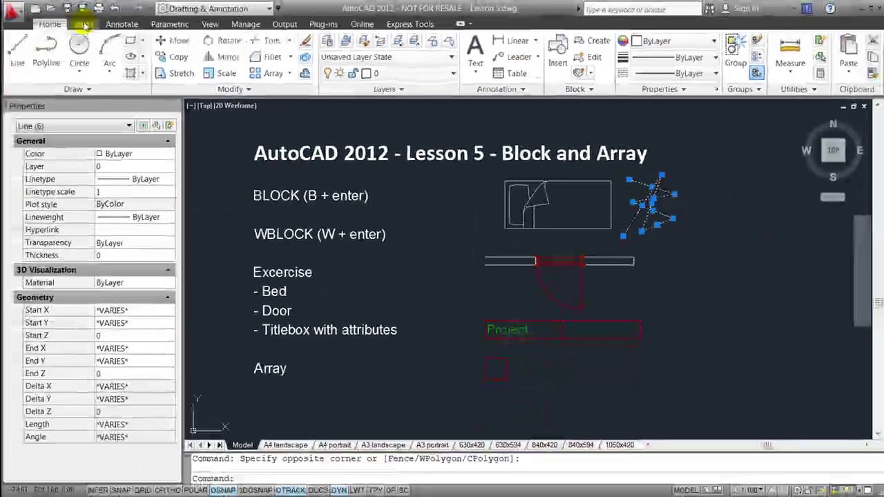
- Create a block named 'doodle' from the zigzag, with its base point at the lower end
click(83, 24)
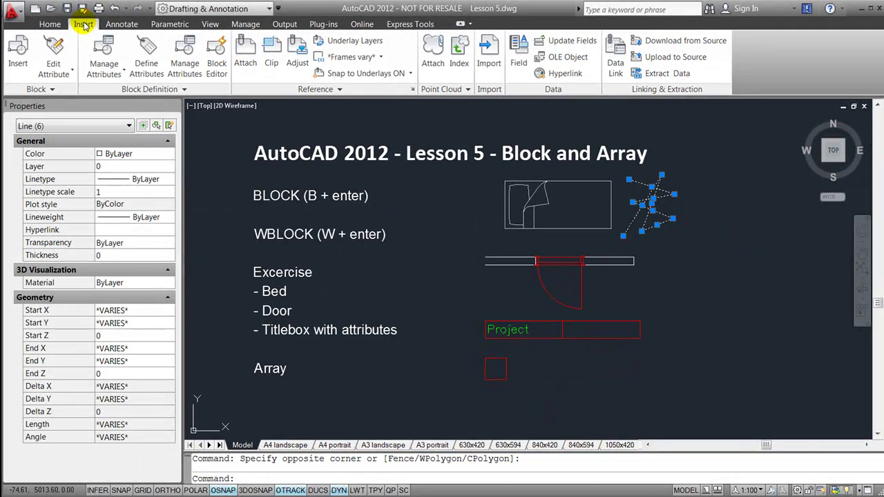
click(112, 72)
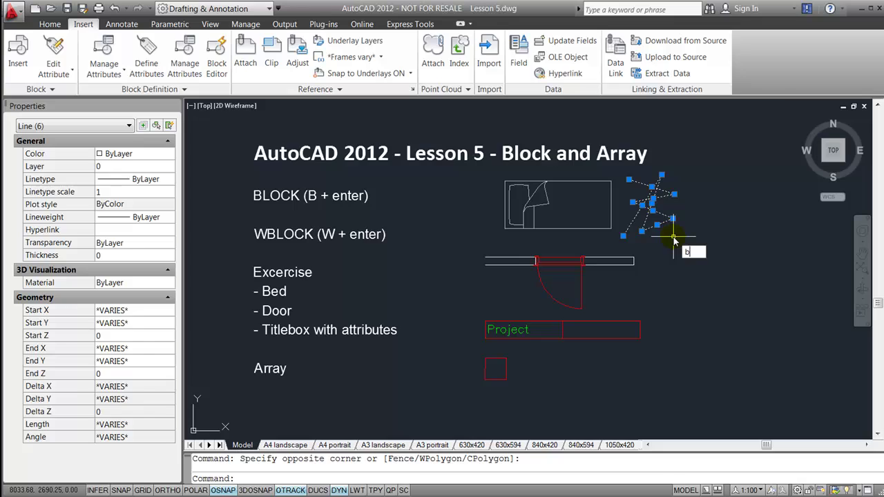
key(Return)
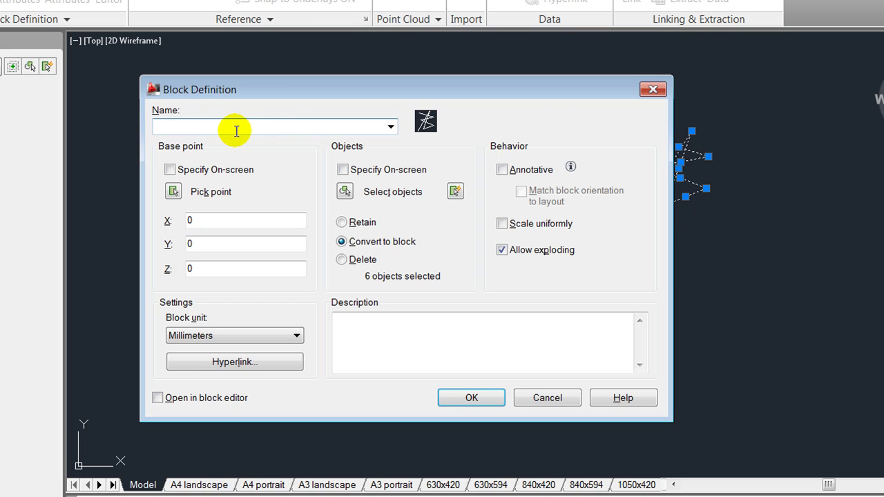
text(doodle)
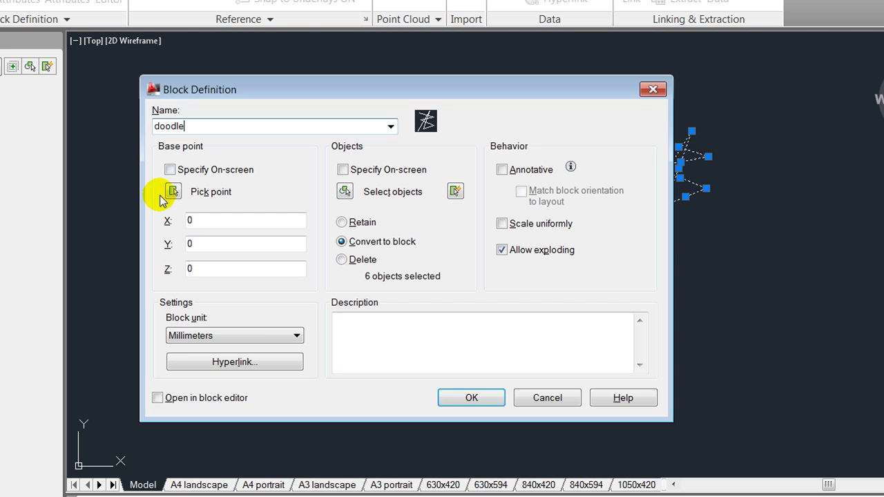
click(174, 192)
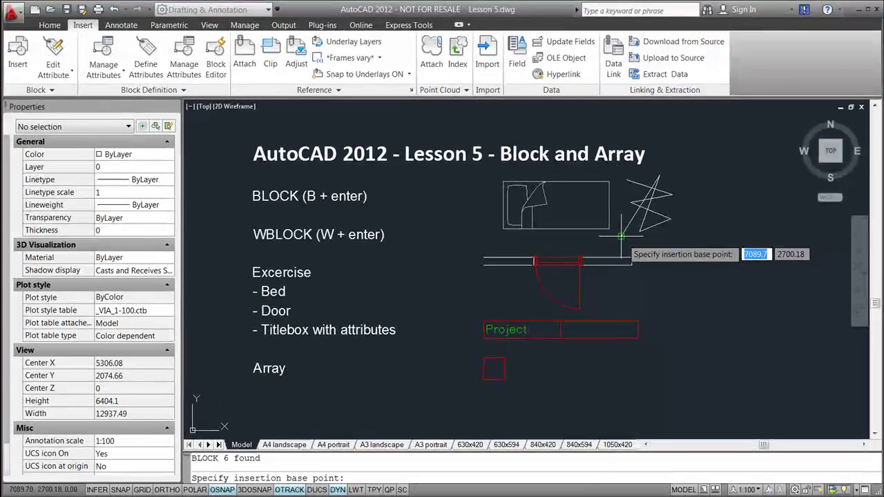
click(620, 231)
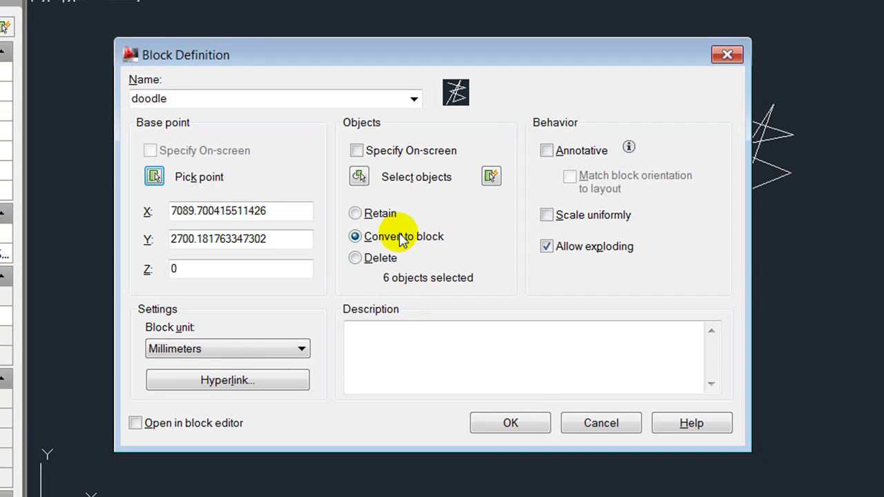
click(519, 424)
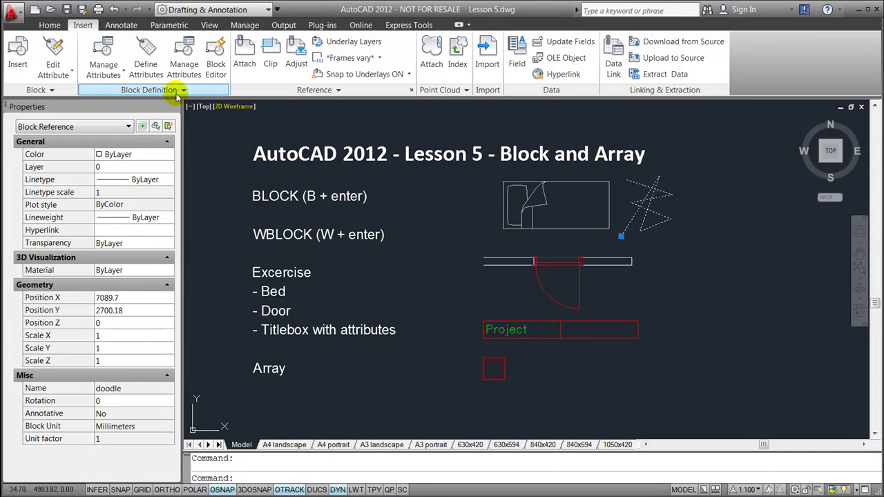
- Insert doodle copies at the upper right and lower right, then select the original block
click(18, 55)
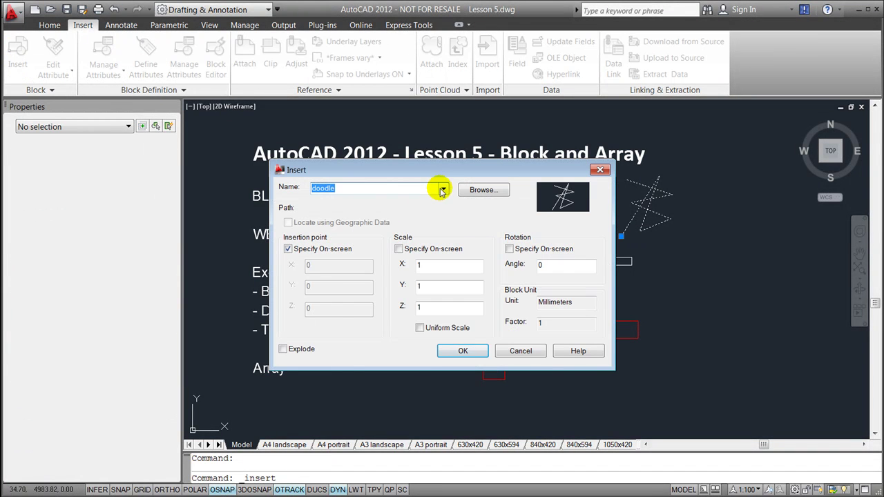
click(463, 350)
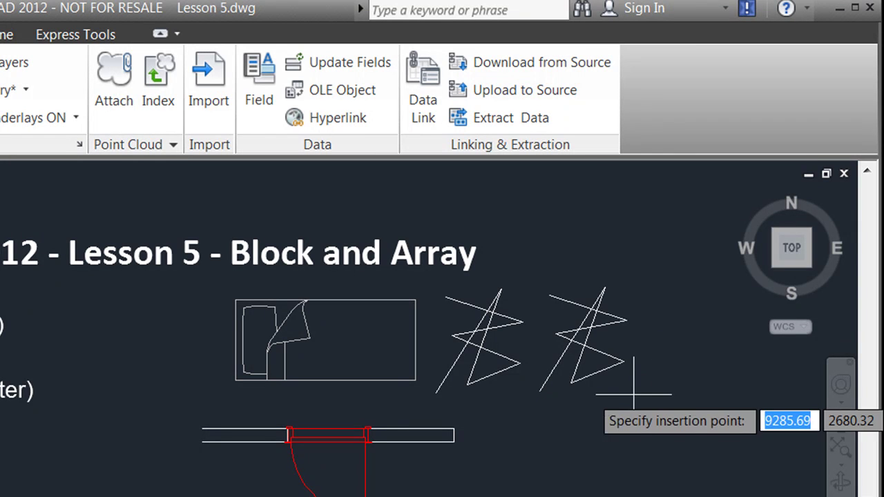
click(649, 298)
key(Return)
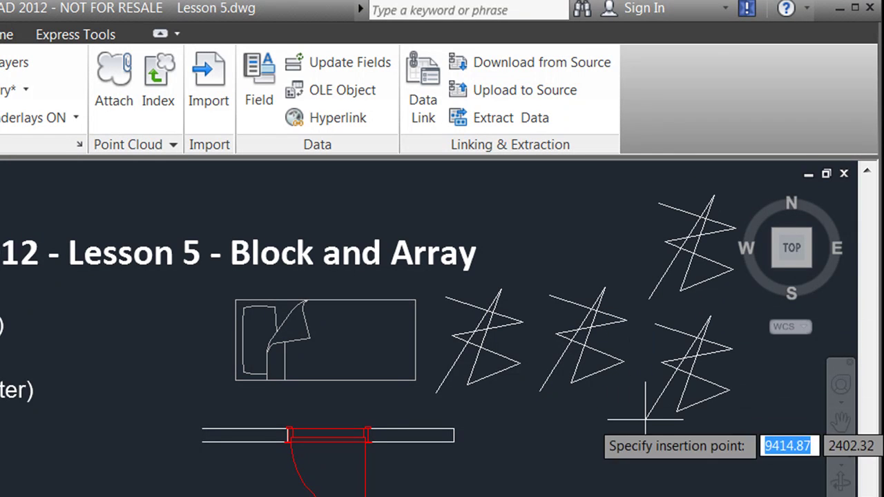
click(652, 426)
click(438, 386)
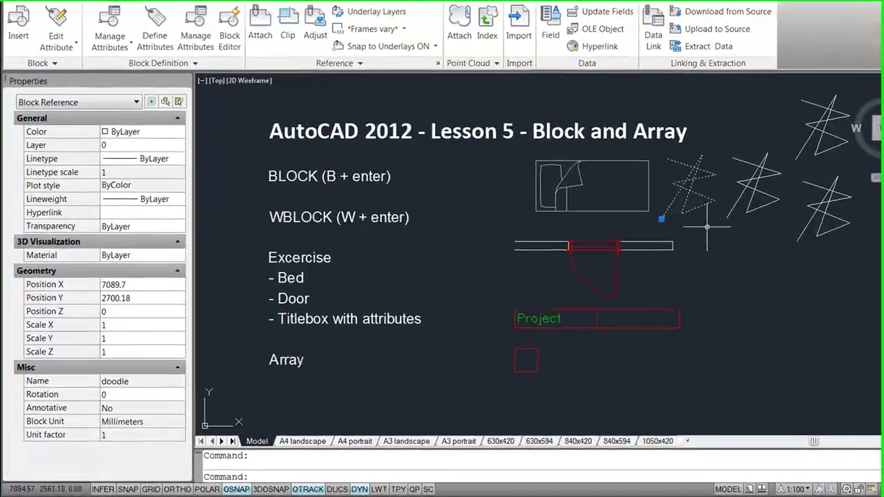
- Open the doodle block definition for editing and erase one slanted line
key(Escape)
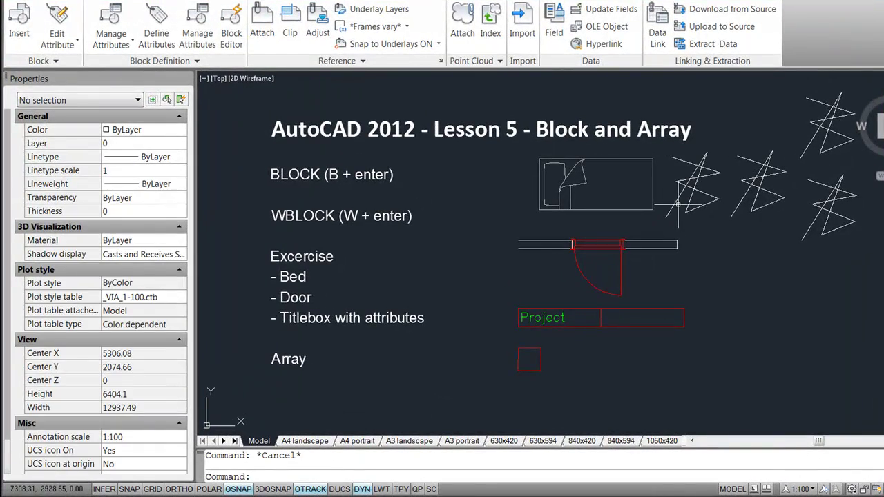
double_click(678, 205)
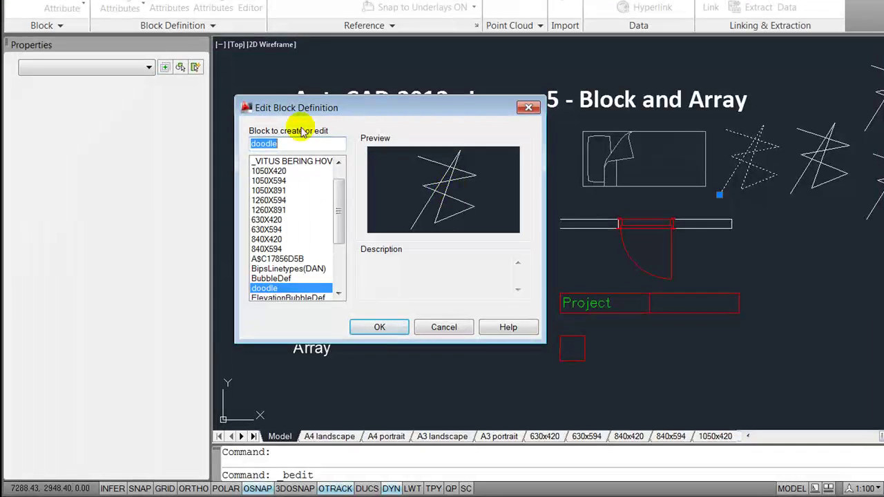
click(379, 328)
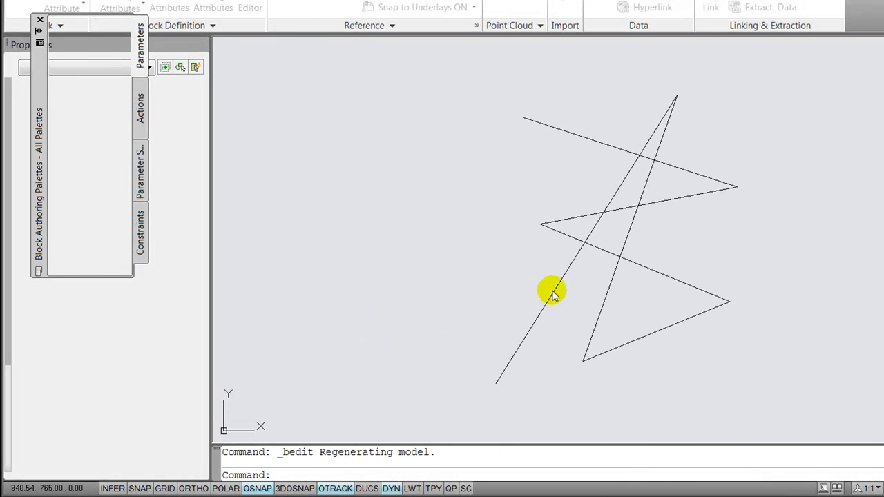
click(552, 290)
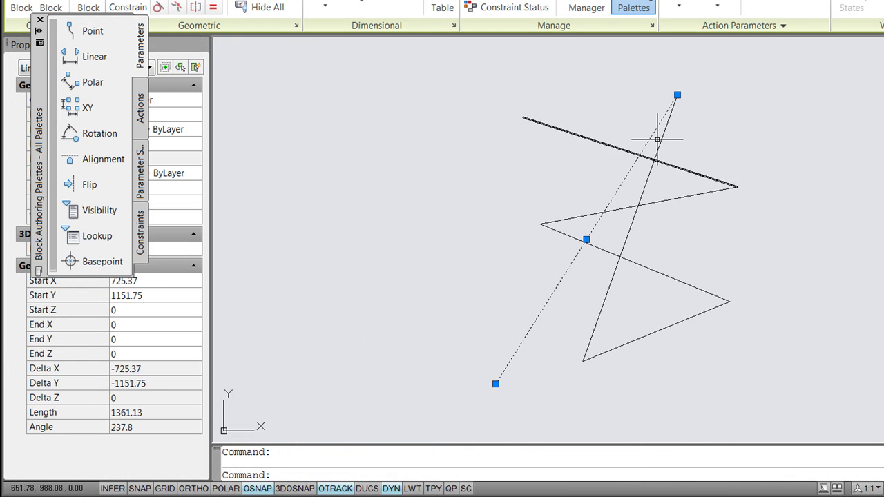
mouse_move(676, 96)
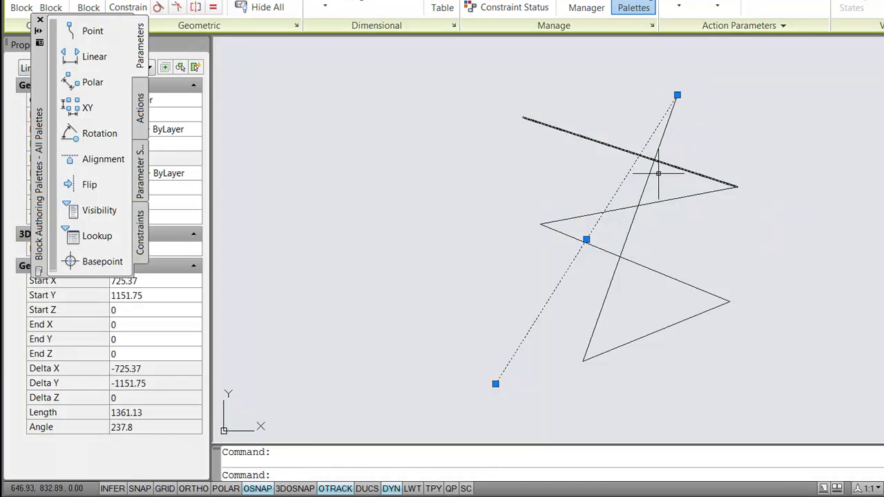
key(Escape)
click(639, 231)
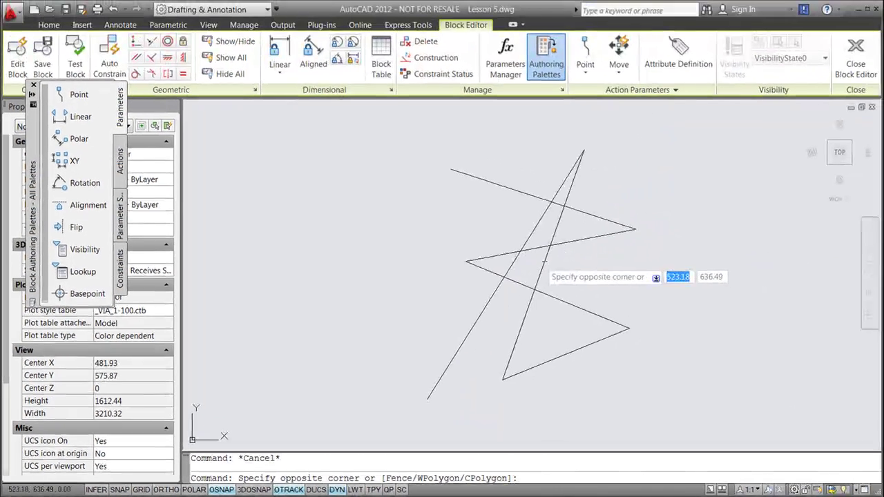
click(595, 237)
key(Delete)
- Stretch another slanted line nearly horizontal, save the block, and return to the drawing
click(540, 261)
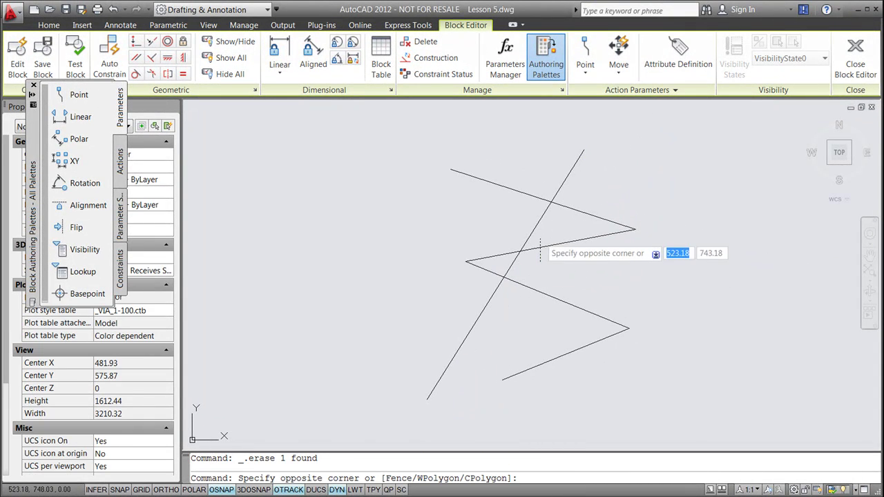
click(542, 238)
click(635, 229)
click(641, 257)
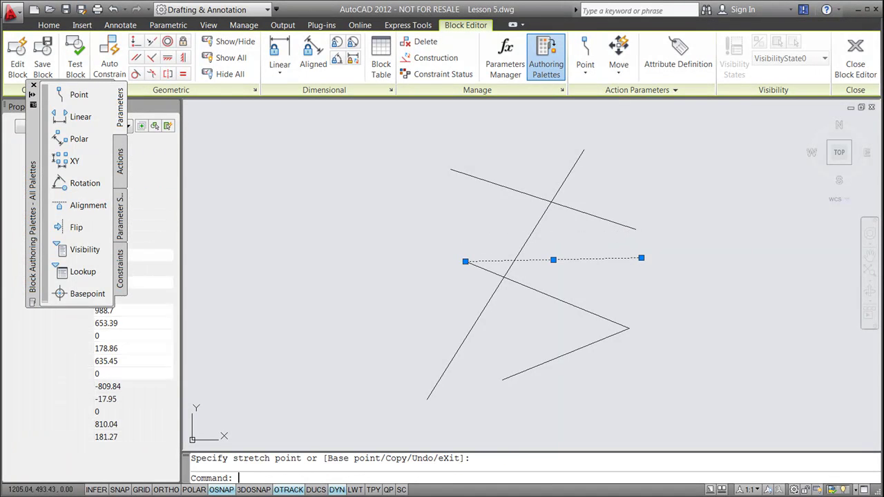
key(Escape)
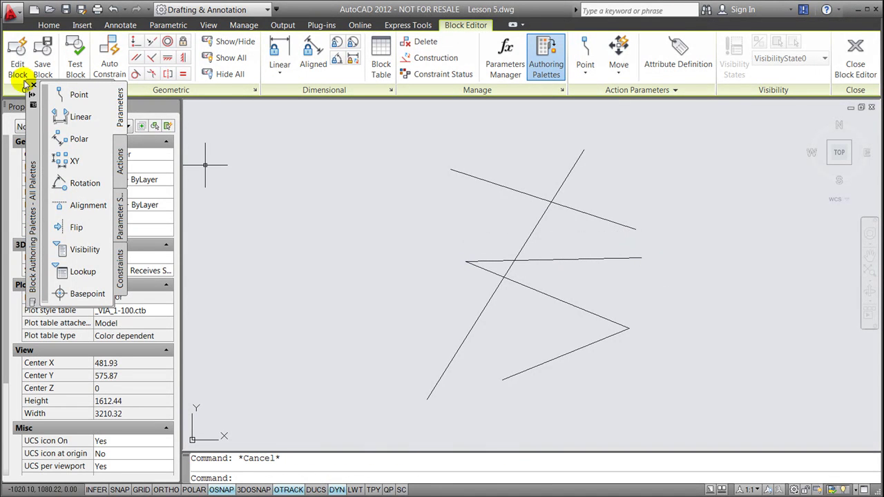
click(41, 63)
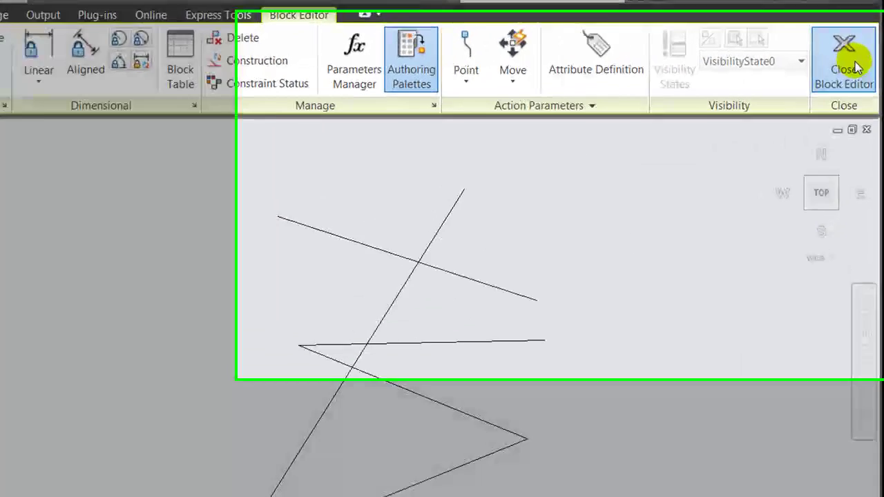
click(856, 56)
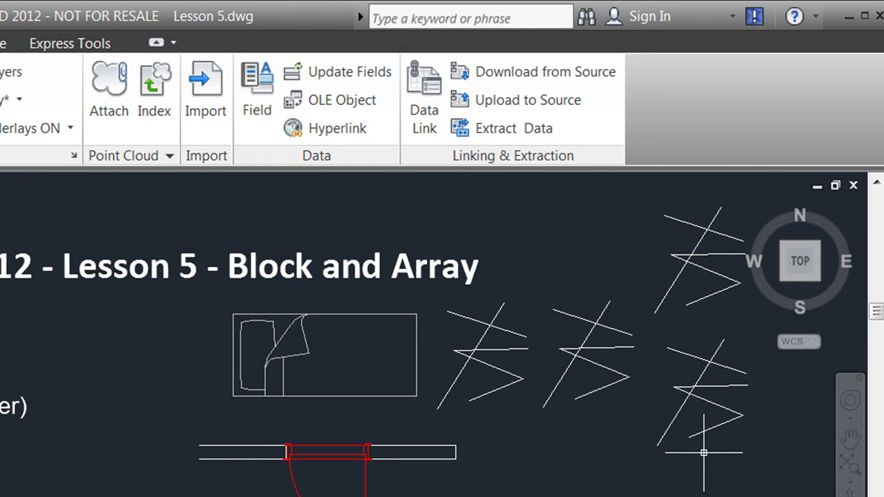
click(713, 426)
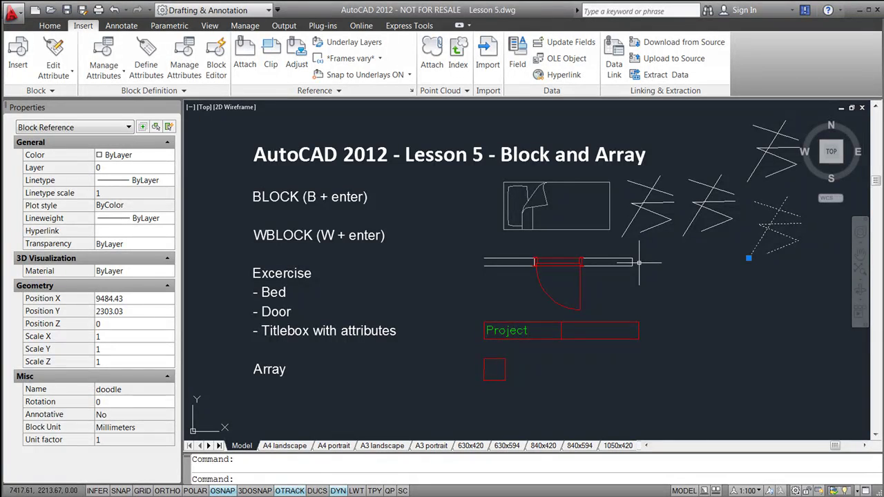
- Window-select the 16 door objects
scroll(640, 262, down, 2)
key(Escape)
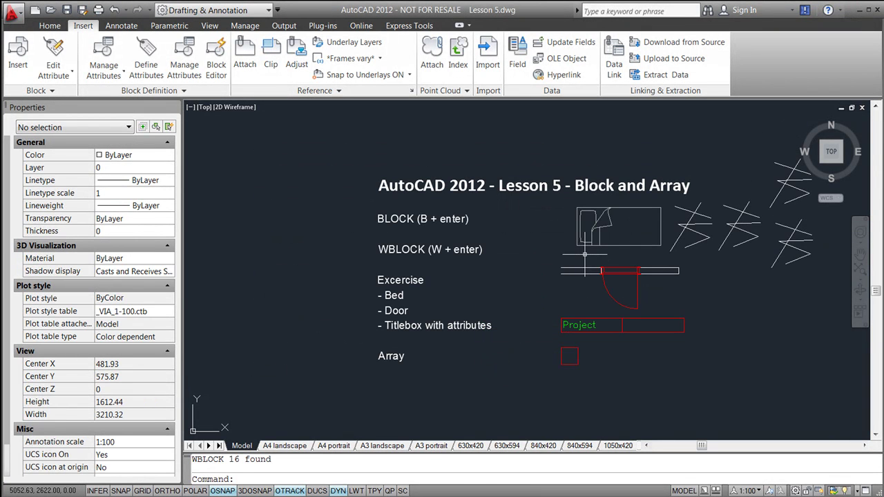
click(584, 254)
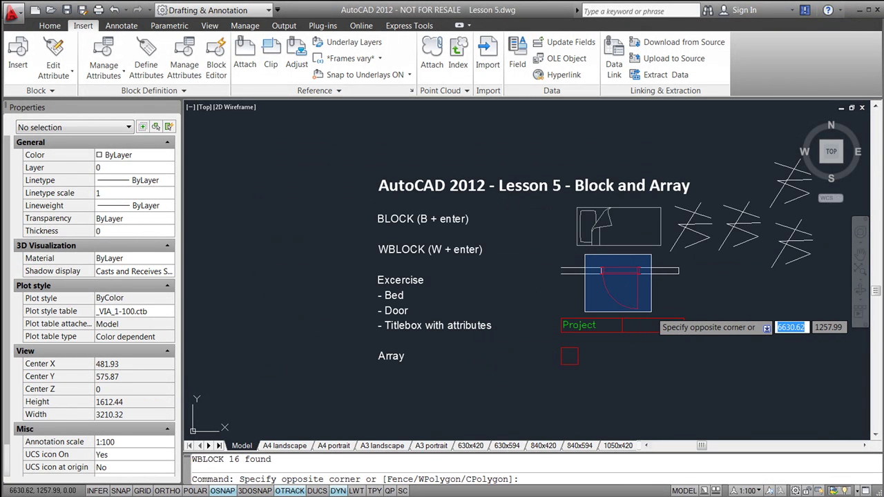
click(651, 311)
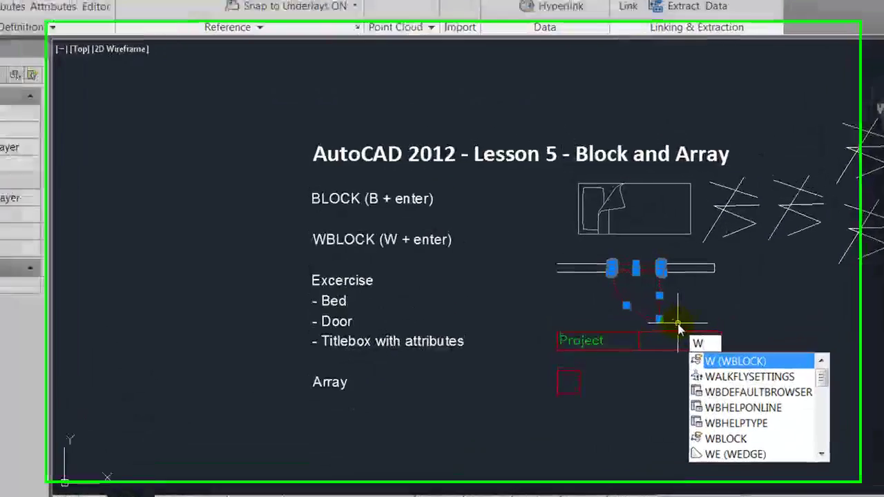
- Start Write Block and set its base point at the door corner, X 5441.15, Y 2159.02
key(Return)
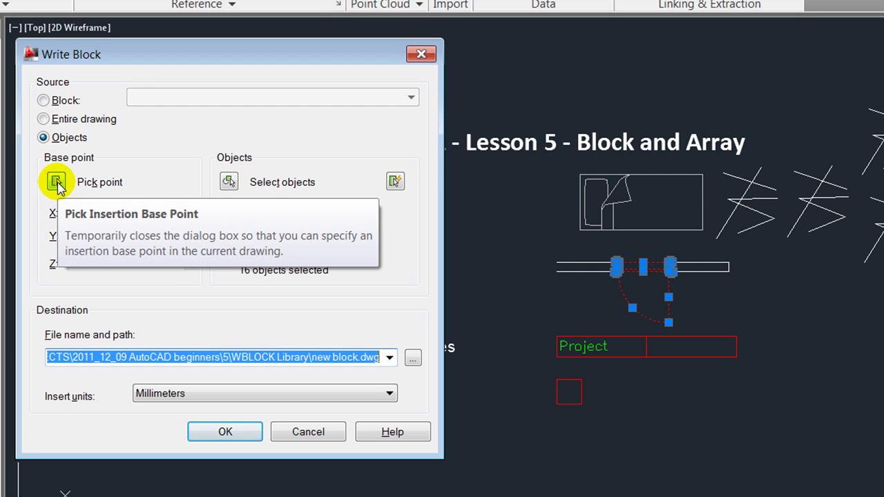
click(58, 184)
scroll(622, 267, up, 3)
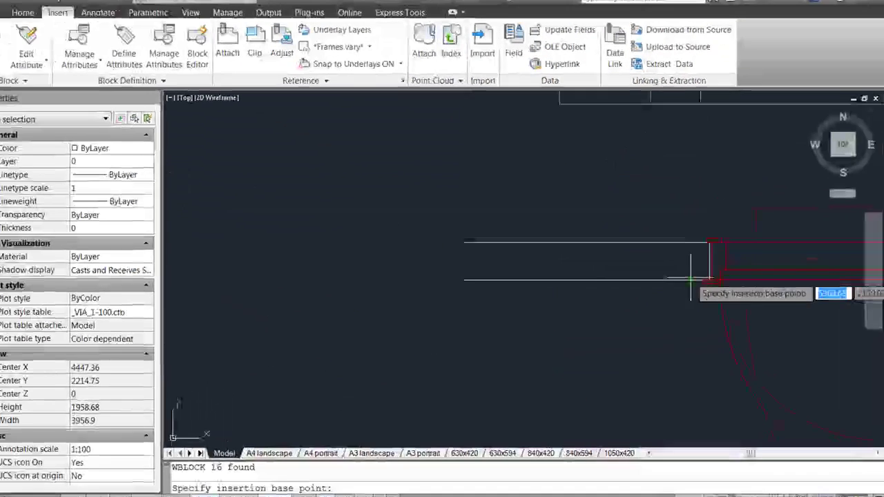
scroll(690, 280, up, 4)
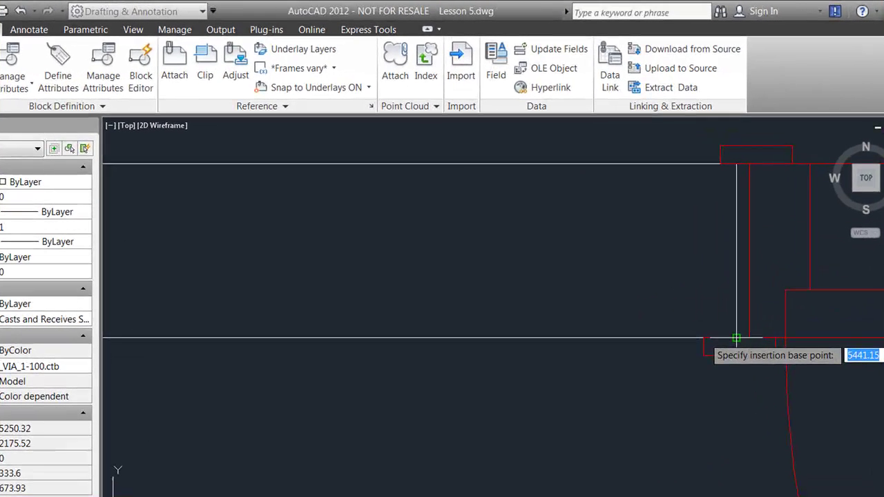
click(719, 285)
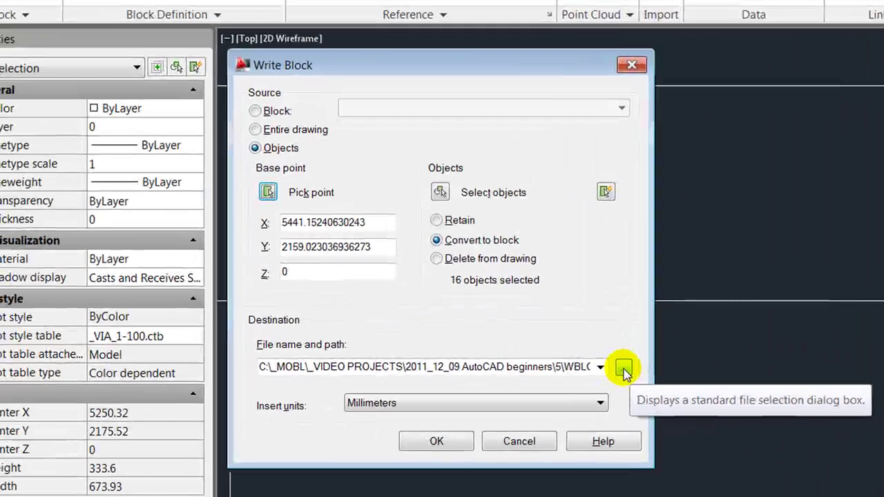
- Save the door as '9M door internal' in the WBLOCK Library folder and select the resulting block
click(431, 392)
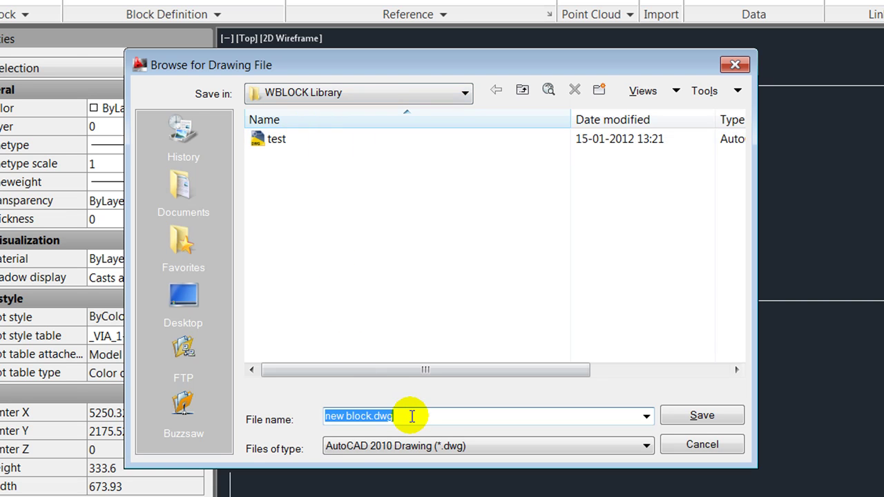
text(9M door internal)
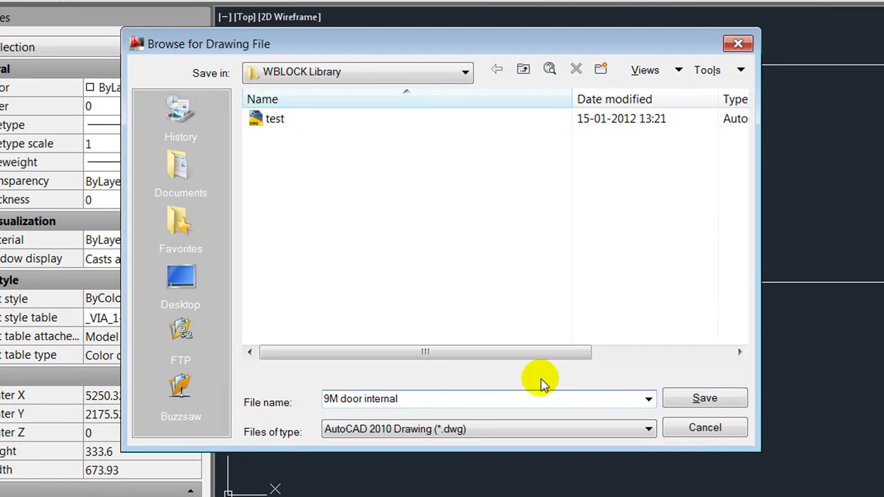
click(703, 399)
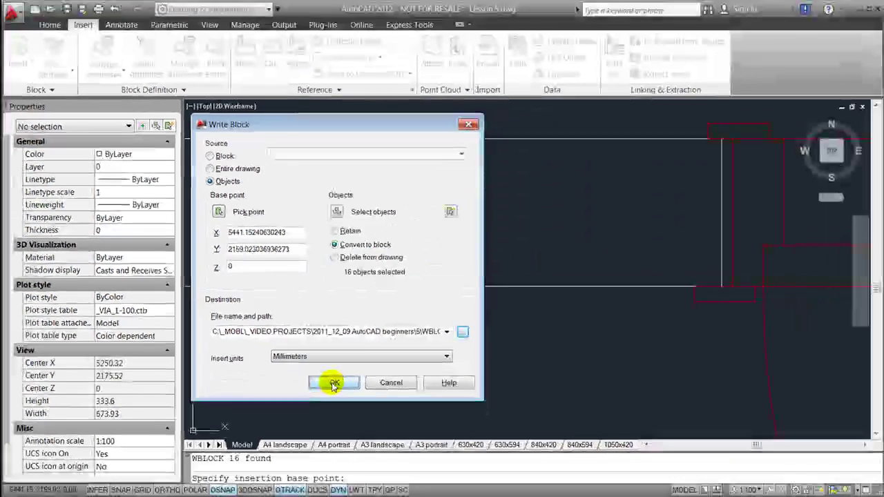
click(398, 409)
scroll(426, 277, up, 3)
scroll(387, 269, down, 5)
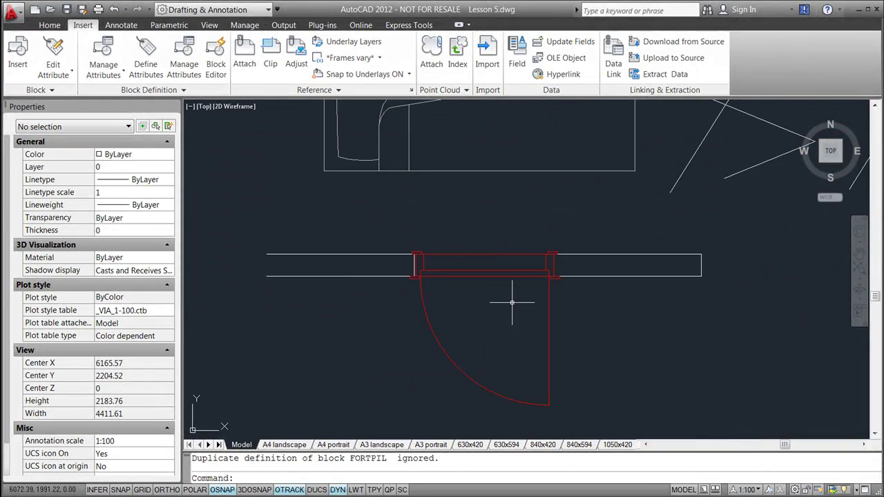
scroll(422, 320, down, 2)
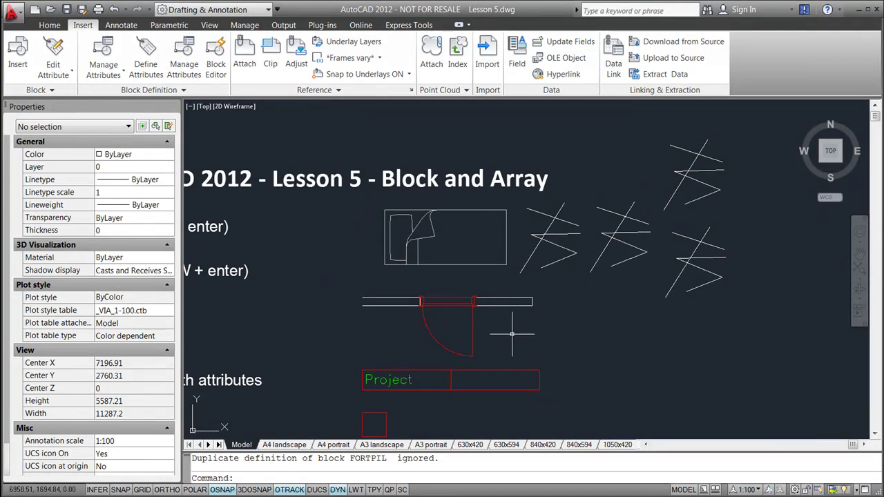
click(473, 329)
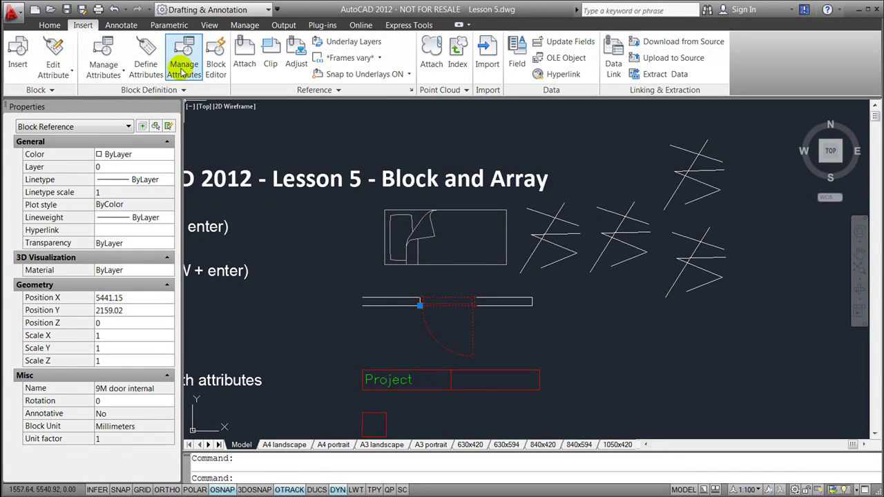
- Copy the 9M door internal block 1849 units right along the wall to X 7290.15
click(50, 26)
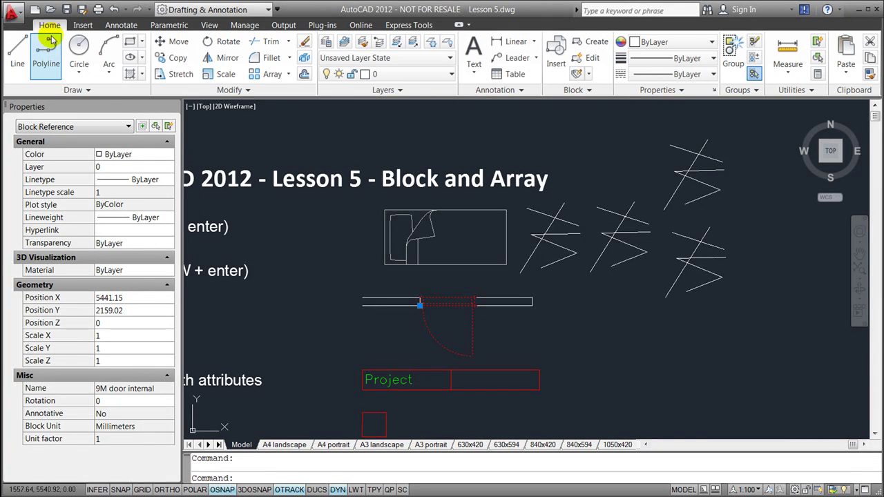
click(179, 59)
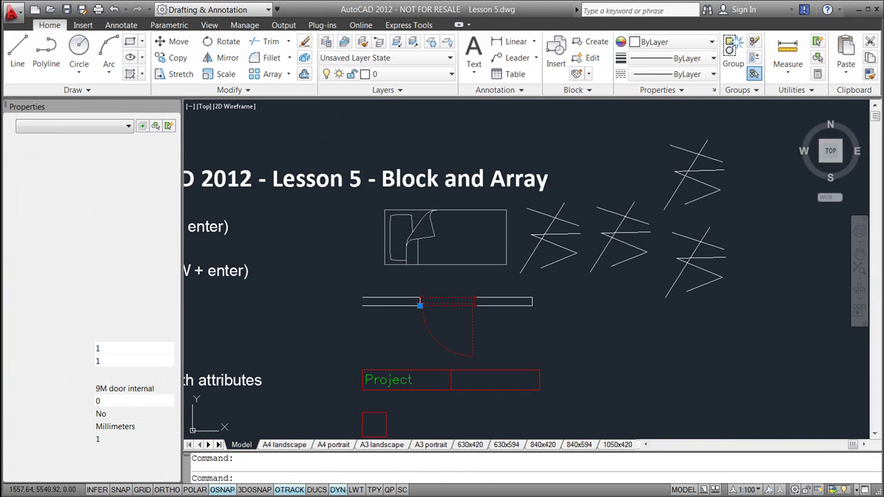
scroll(421, 299, up, 6)
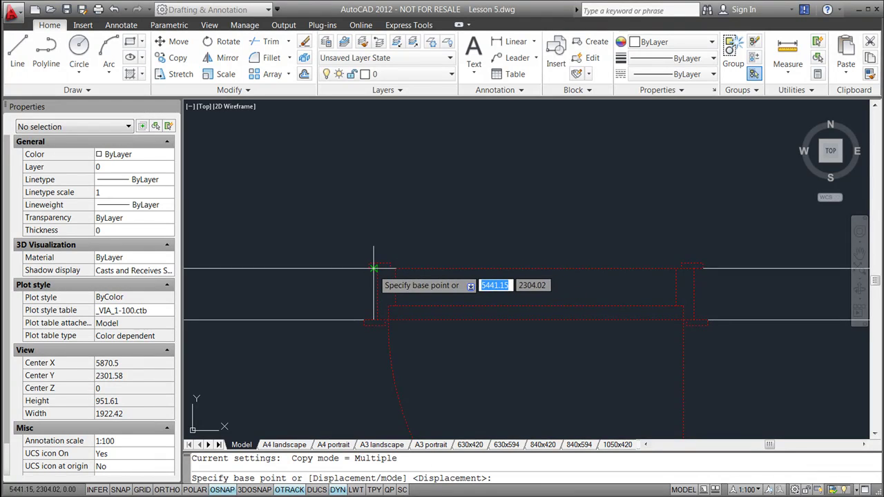
click(379, 268)
scroll(483, 283, down, 4)
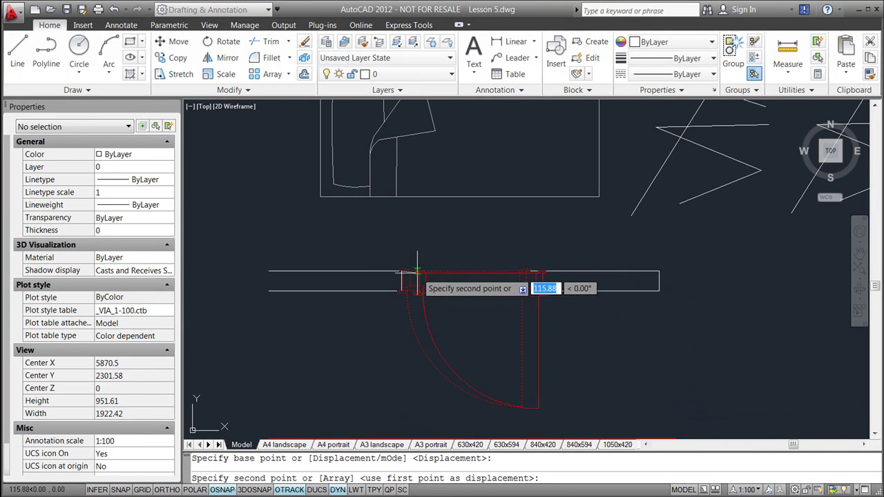
click(660, 273)
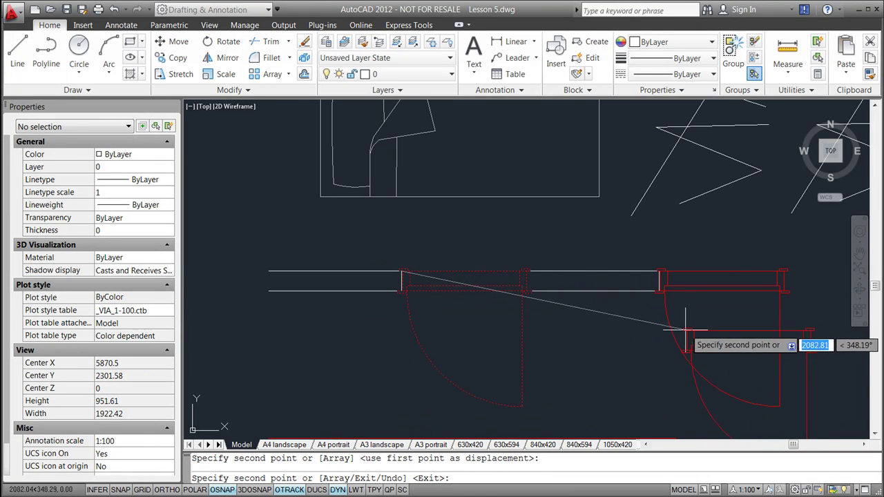
key(Escape)
scroll(644, 311, up, 3)
scroll(643, 312, down, 3)
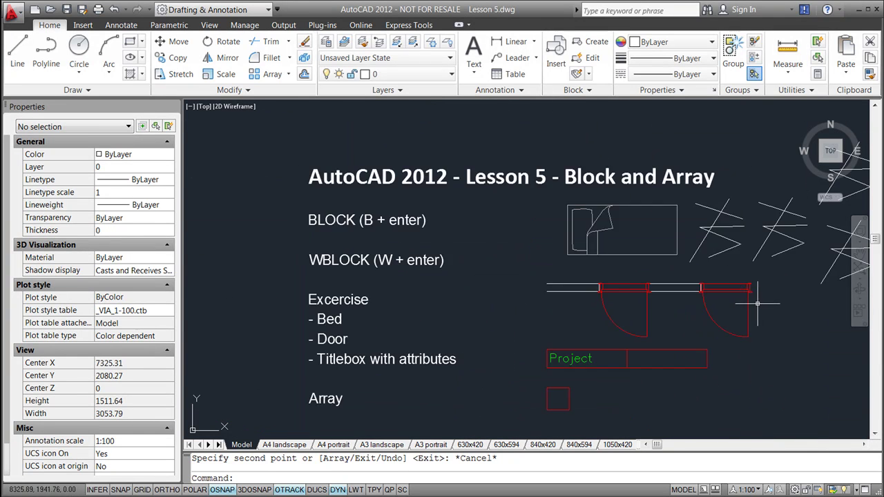
click(718, 322)
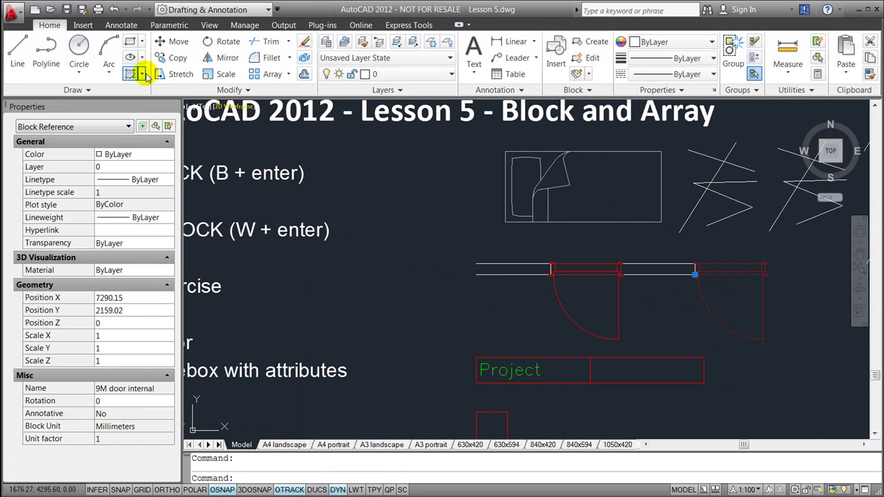
click(88, 28)
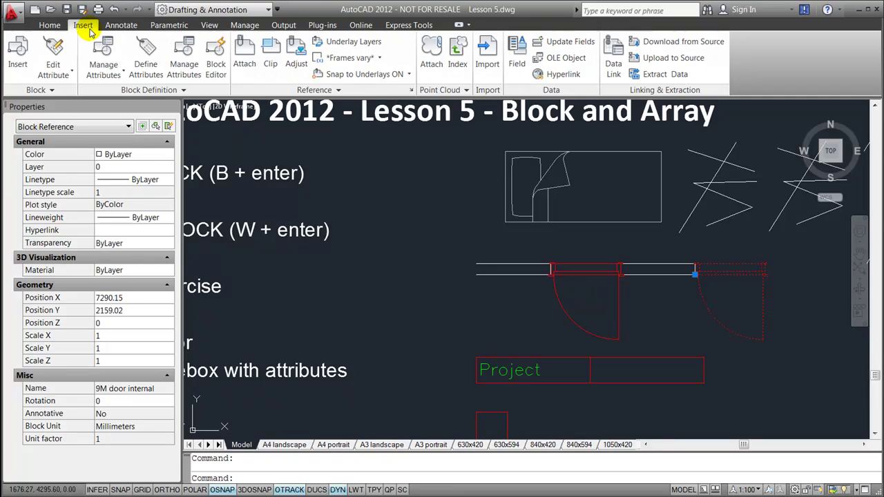
click(215, 66)
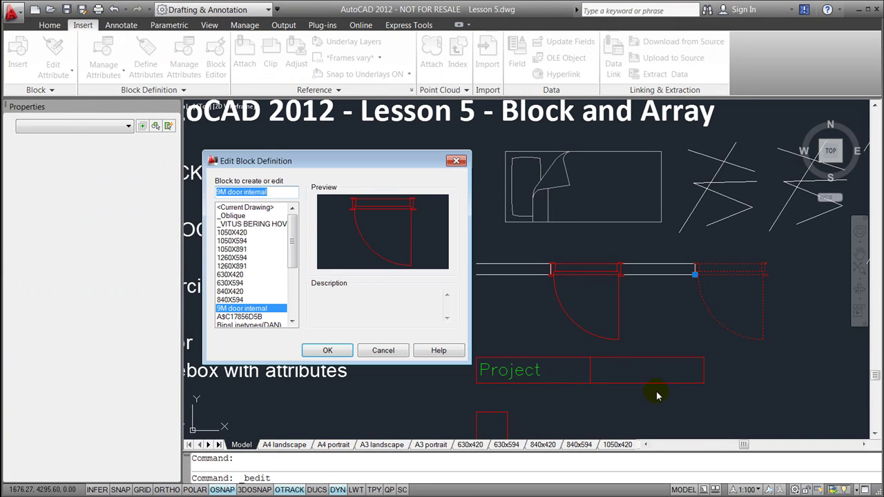
click(385, 350)
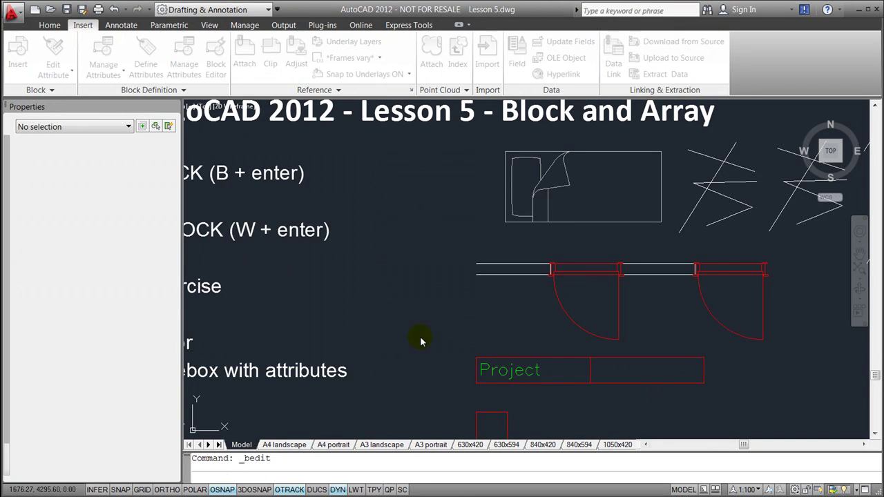
scroll(518, 271, down, 3)
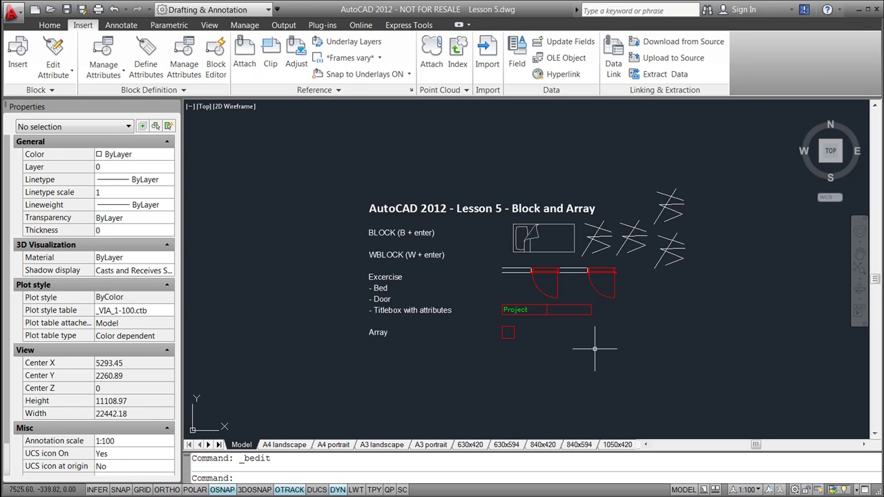
scroll(592, 314, up, 5)
scroll(592, 314, down, 7)
scroll(631, 356, up, 4)
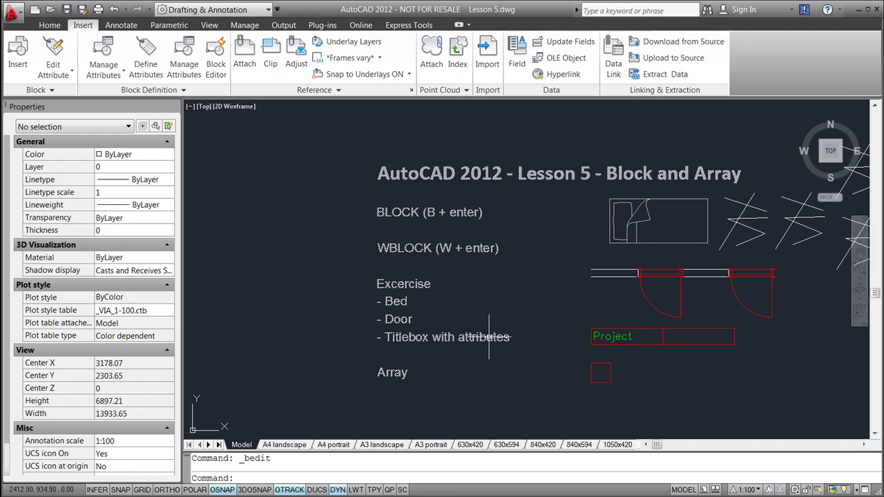
- On the A4 landscape layout, set the title block's PROJECT attribute to test1
click(289, 444)
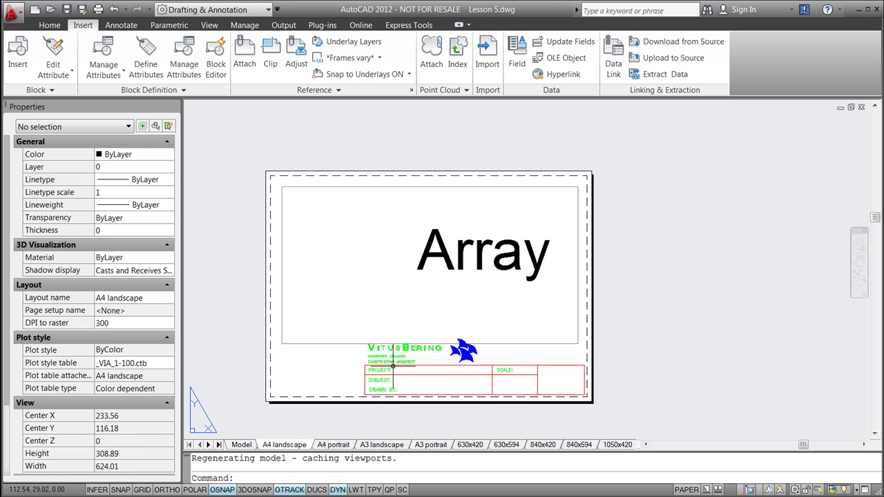
scroll(405, 384, up, 3)
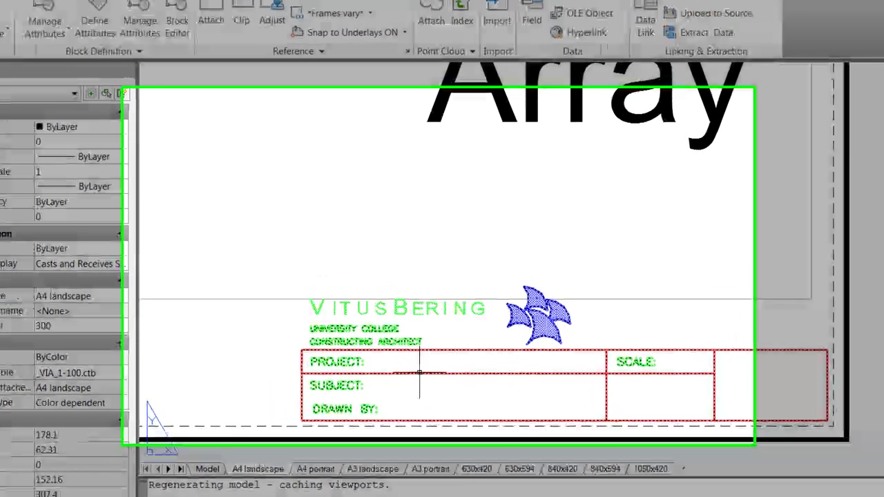
double_click(422, 362)
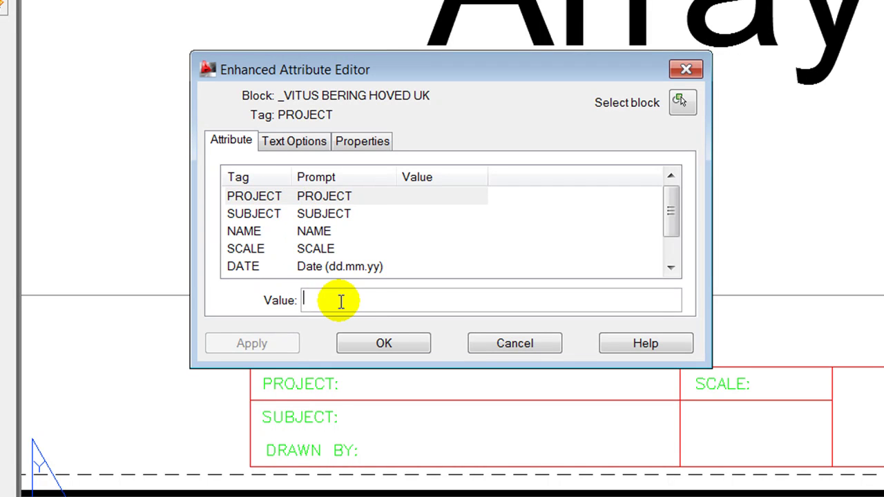
text(test1)
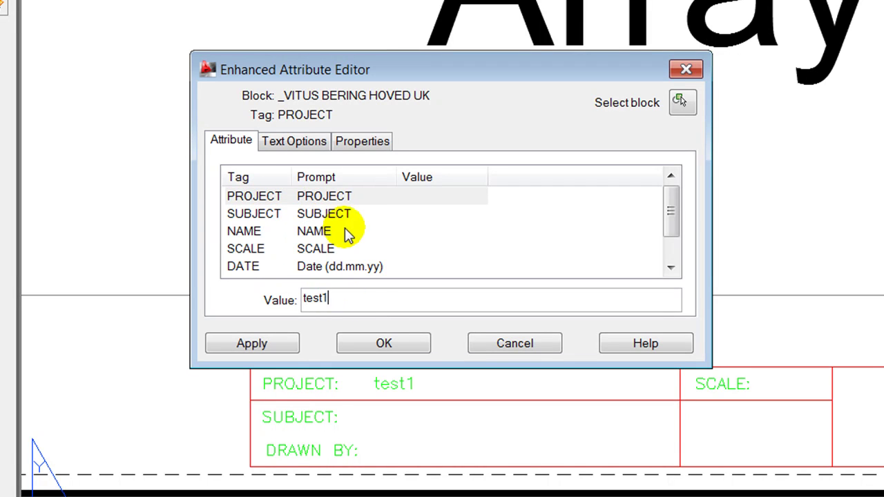
- Enter test2 for the SUBJECT attribute, apply the values, and select the title block
click(343, 216)
click(342, 304)
text(test2)
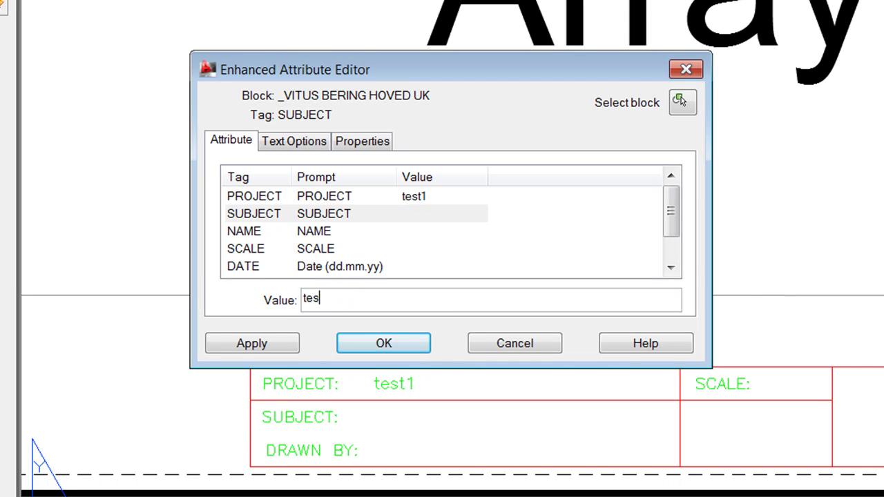
click(386, 343)
click(345, 403)
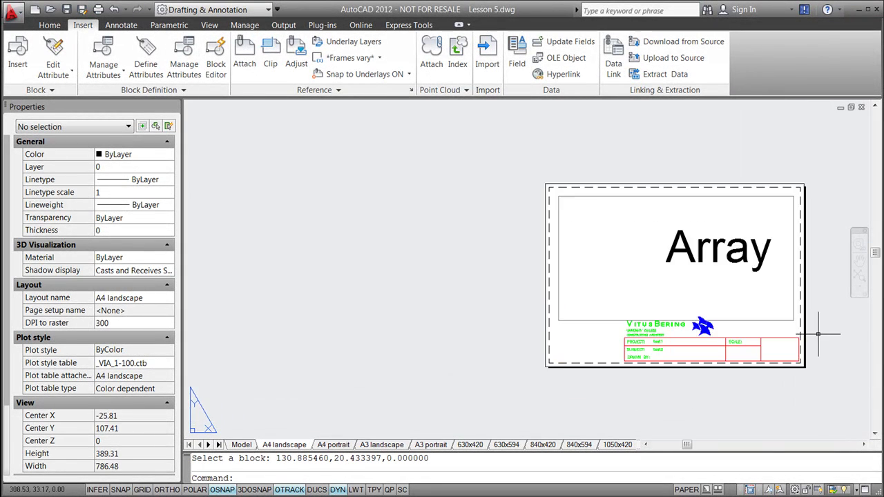
scroll(806, 335, down, 5)
scroll(807, 335, up, 3)
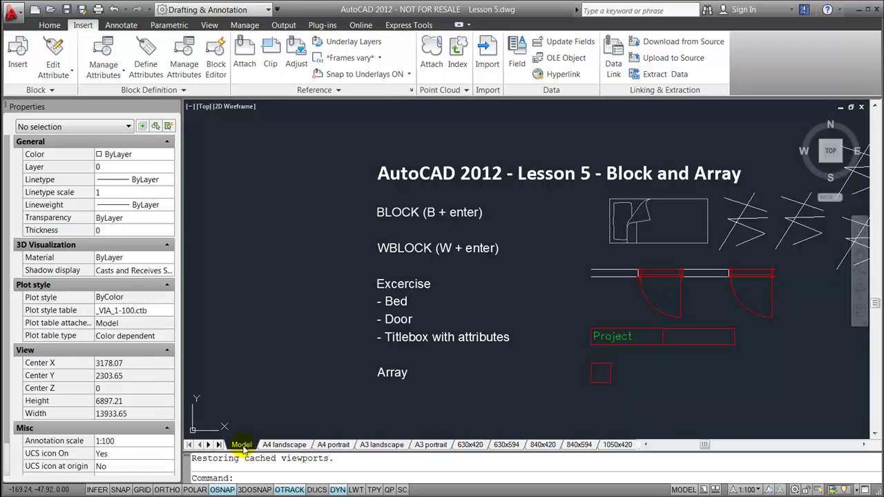
- Return to Model space, check the red titlebox rectangle and Project text, and expand Block Definition options
click(241, 445)
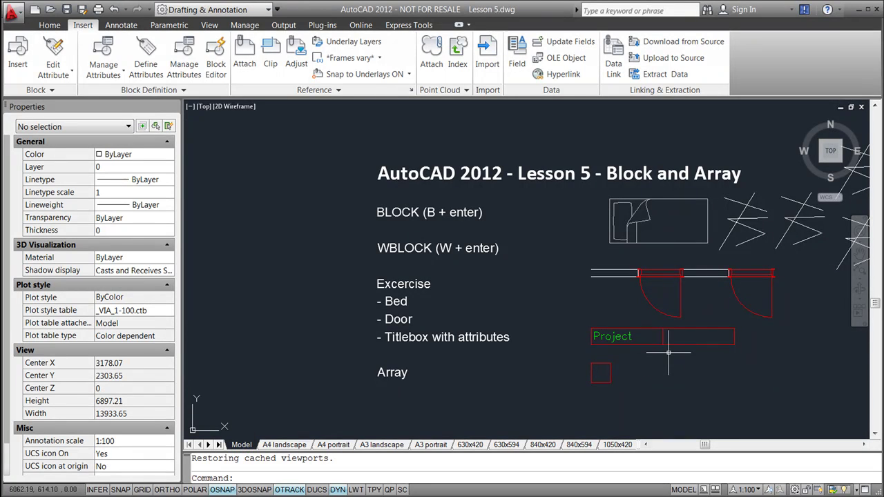
click(611, 329)
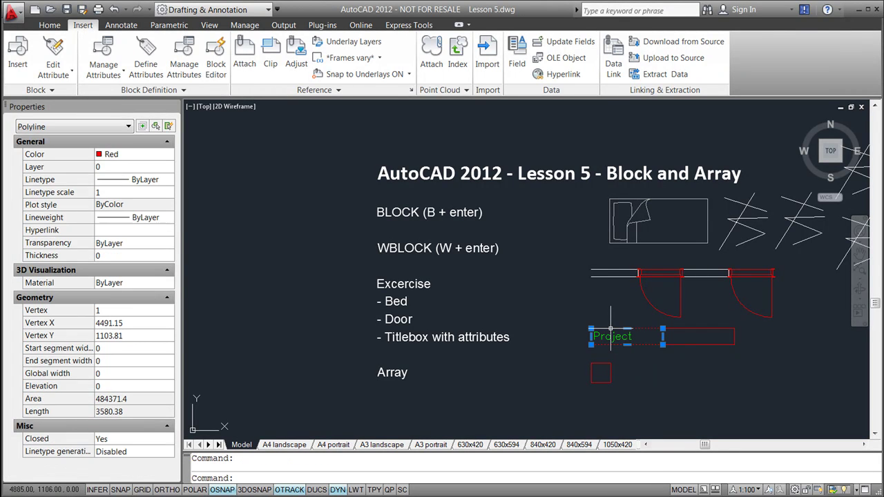
key(Escape)
click(618, 337)
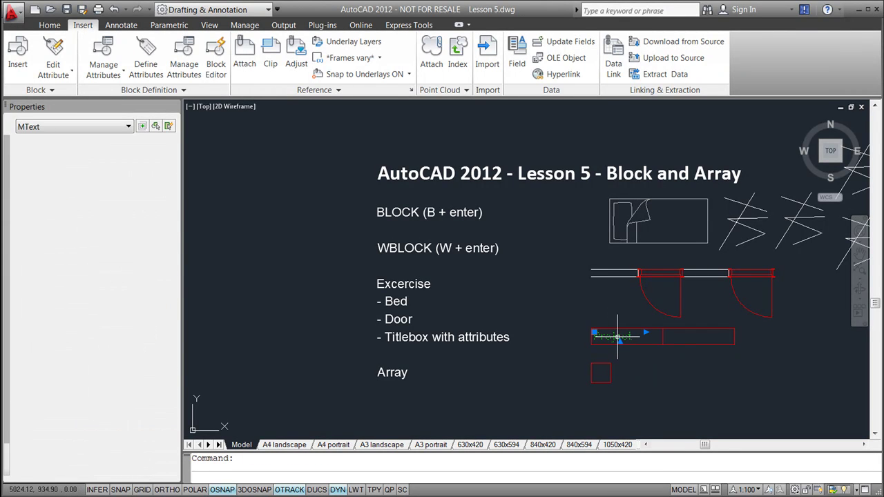
key(Escape)
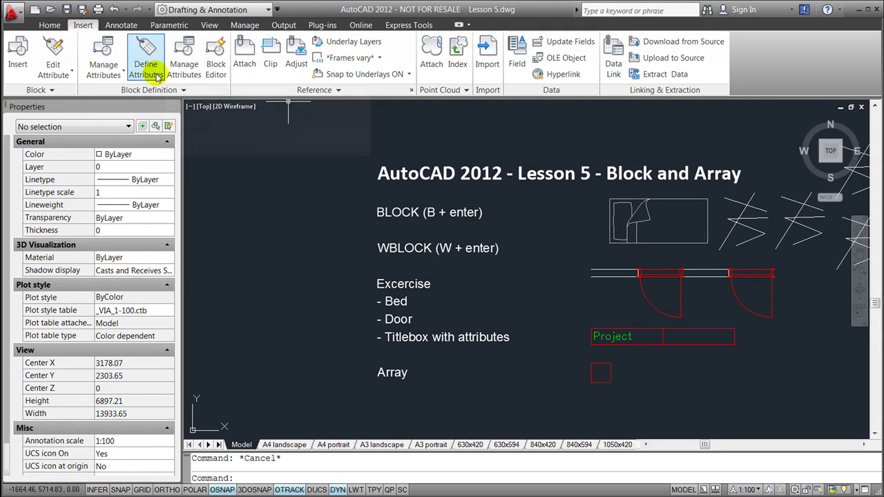
click(116, 75)
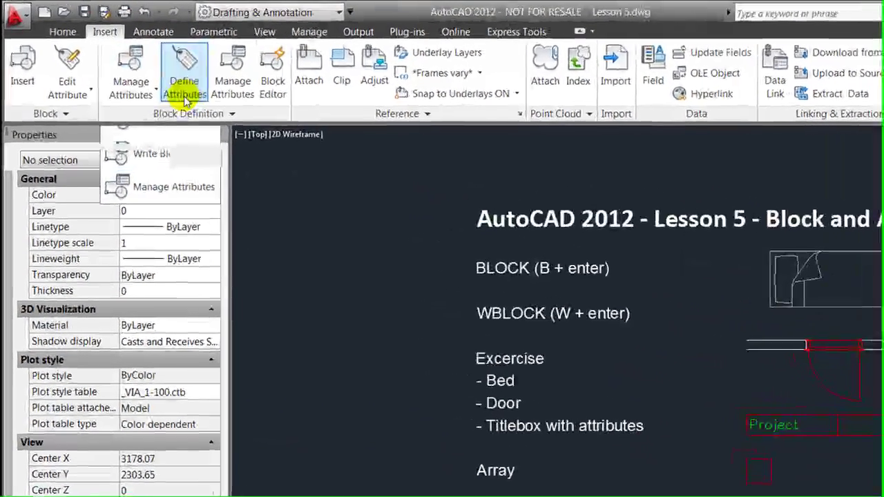
- Define an attribute with tag test, prompt test, and text height 150
click(163, 63)
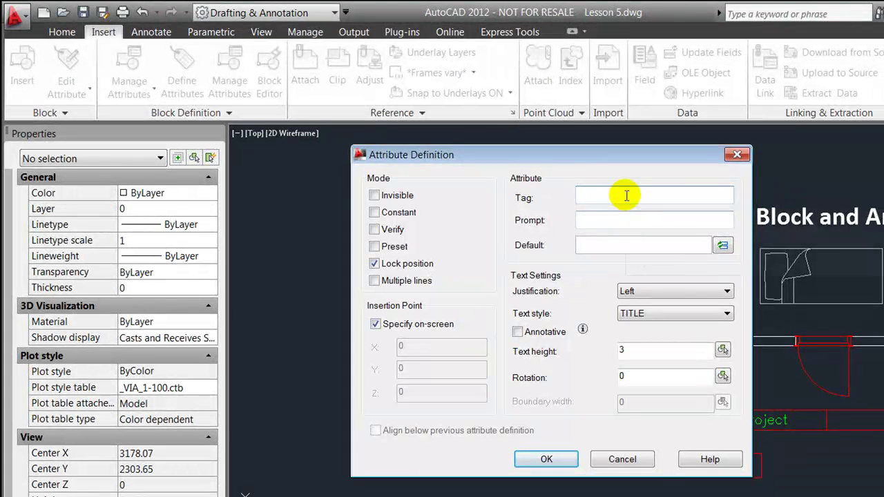
text(test)
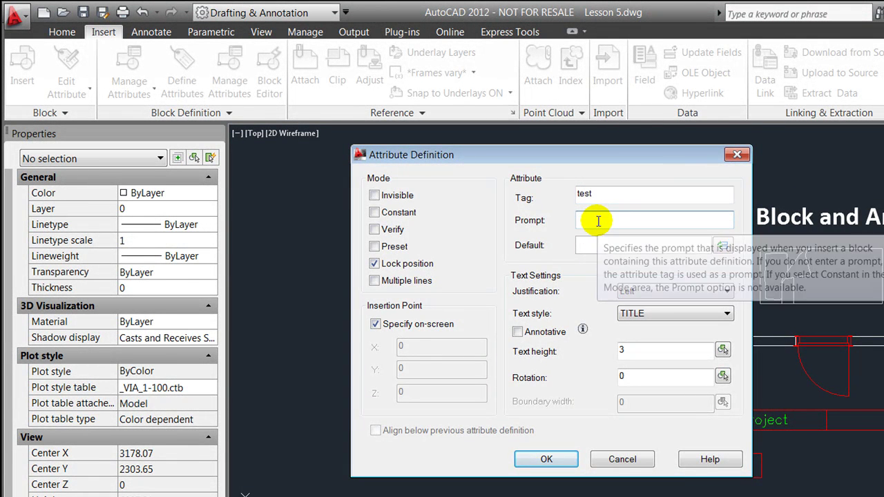
text(te)
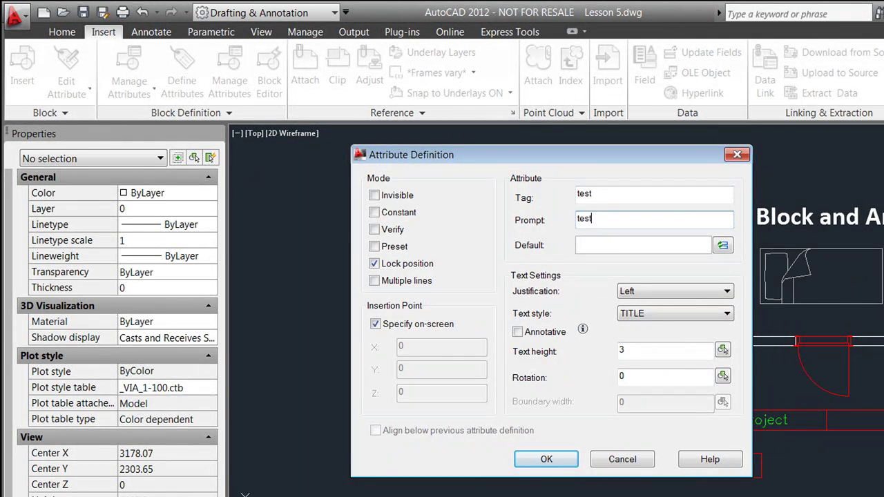
double_click(629, 349)
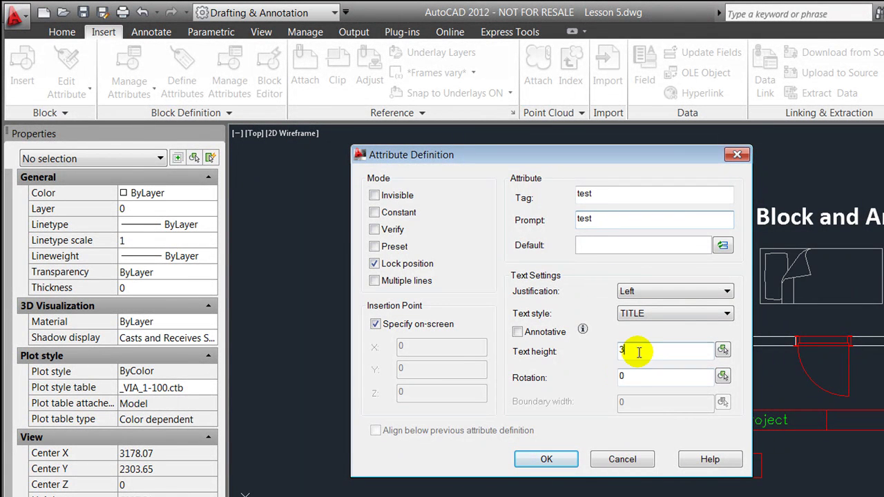
text(150)
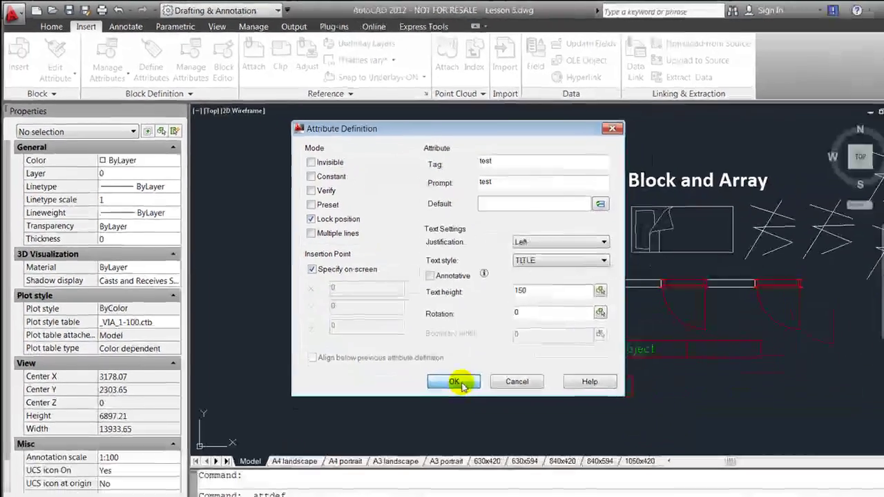
click(557, 462)
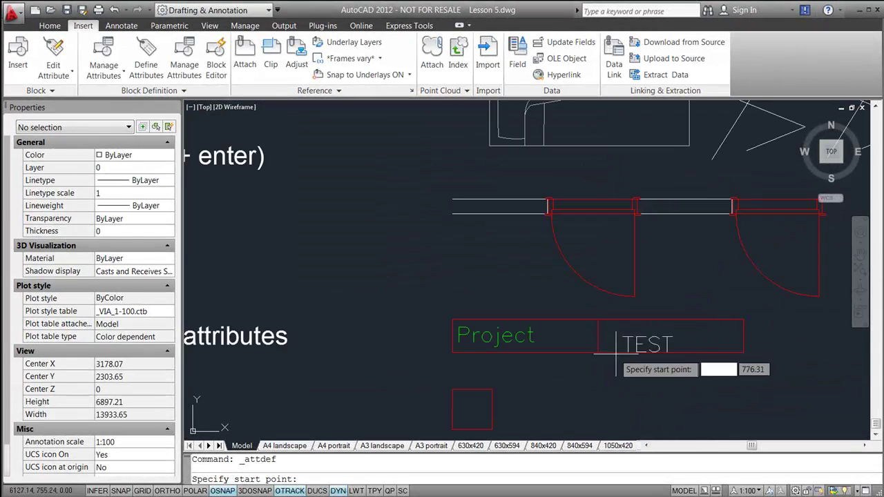
- Place the TEST attribute in the titlebox's empty right cell beside Project, leaving its definition unchanged
click(609, 344)
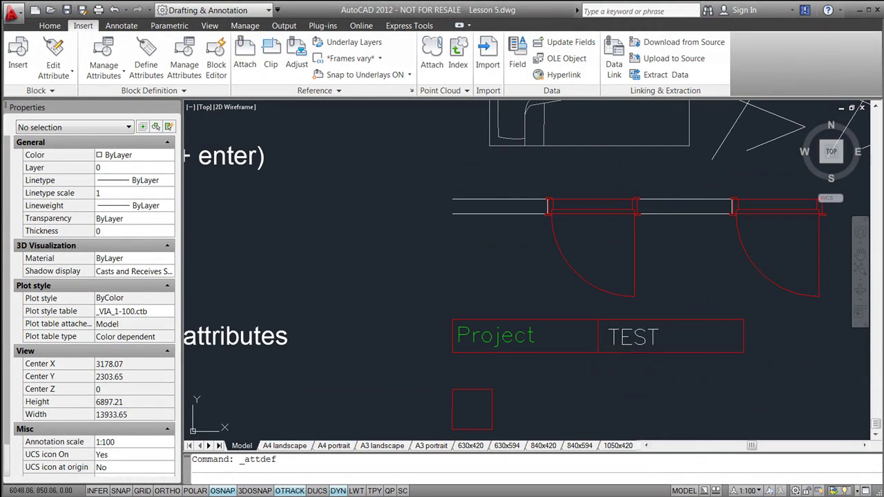
scroll(556, 326, down, 2)
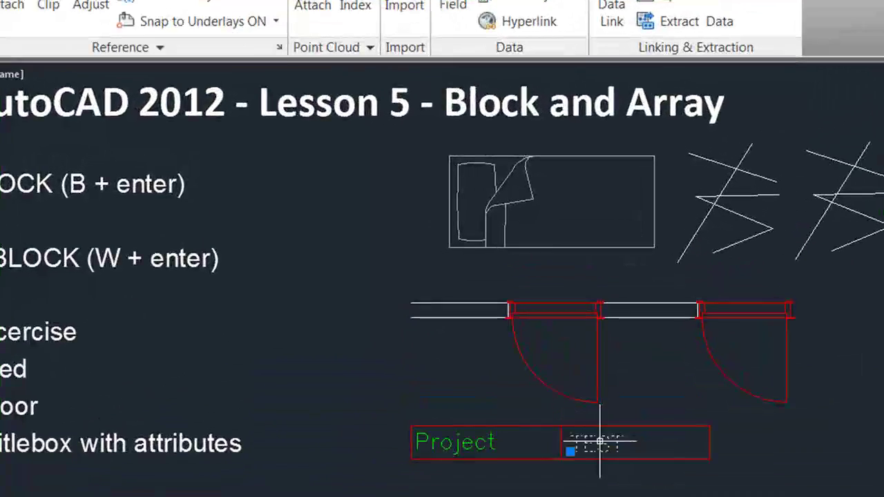
double_click(606, 331)
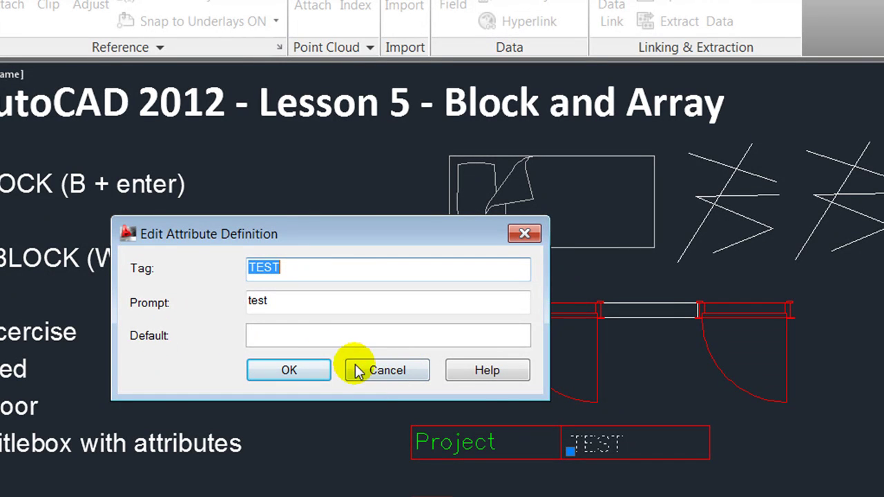
click(381, 368)
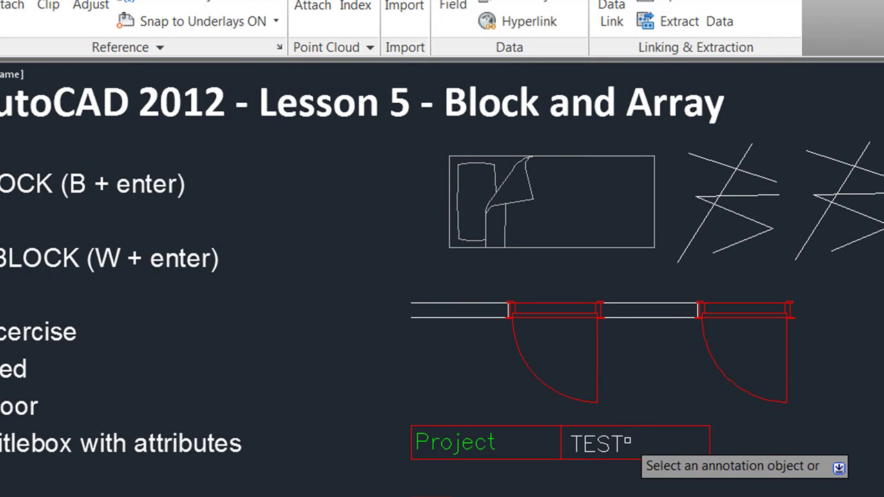
- Window-select all the titlebox objects, including the Project cell
key(Escape)
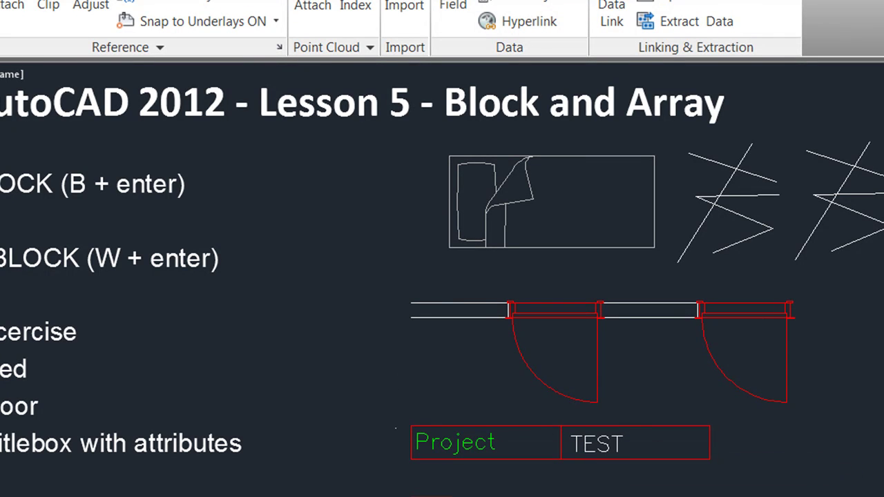
click(396, 428)
click(410, 429)
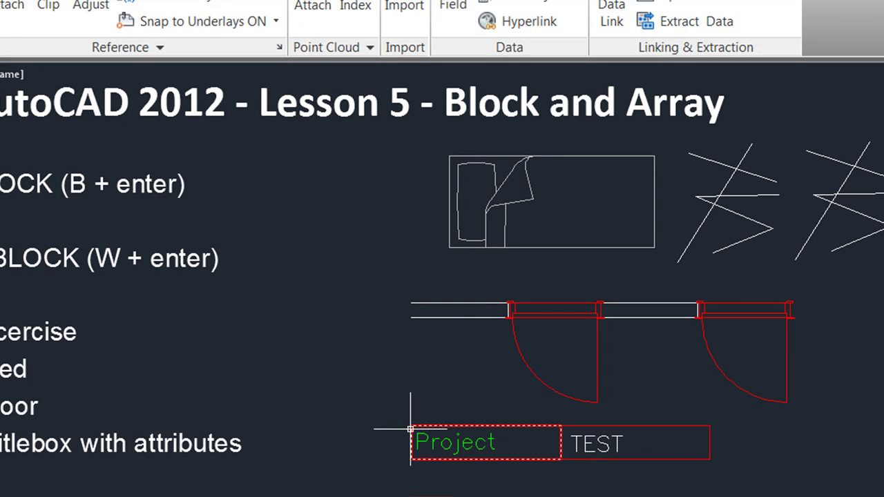
click(399, 420)
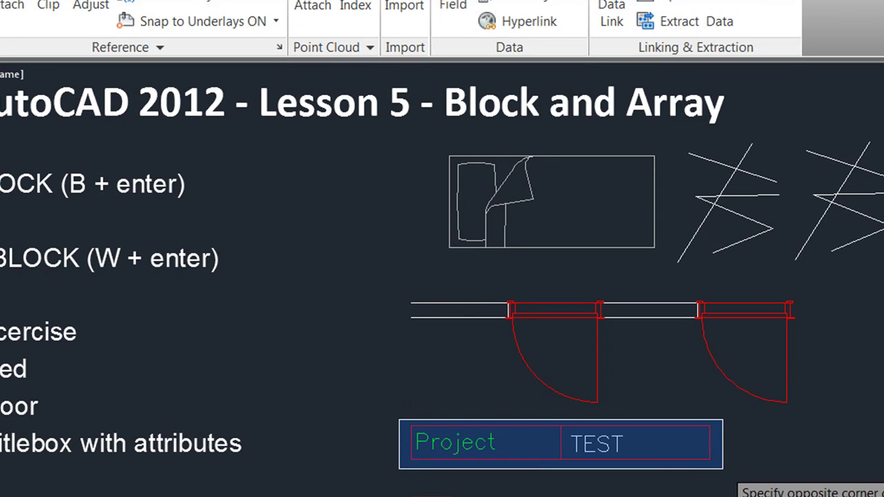
click(723, 469)
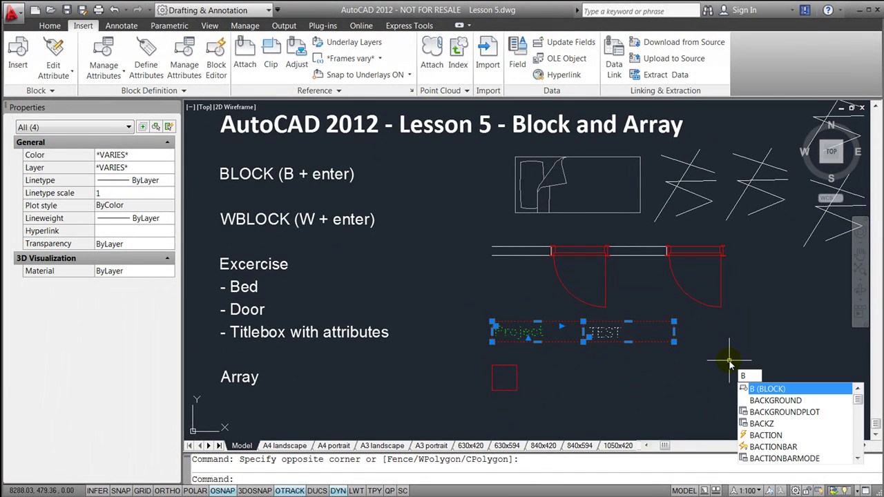
- Define the selection as block 'titlebox' based at the Project corner, and begin entering Lesson 5
key(Return)
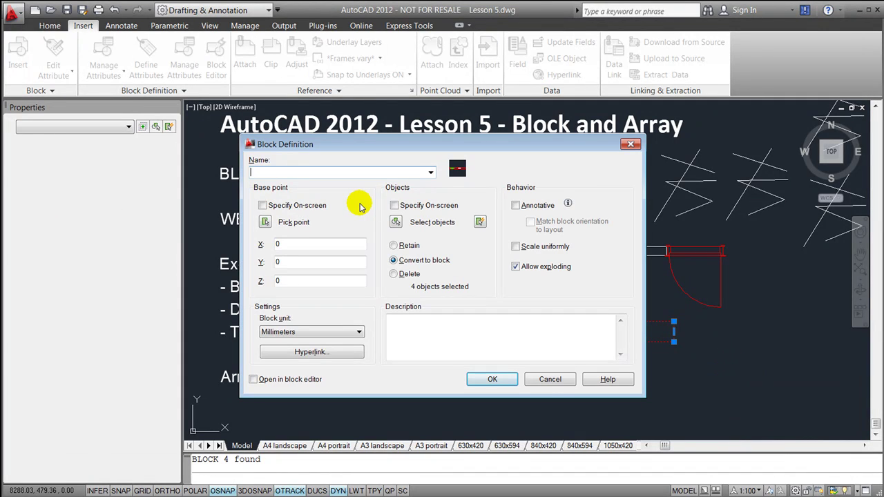
text(titlebox)
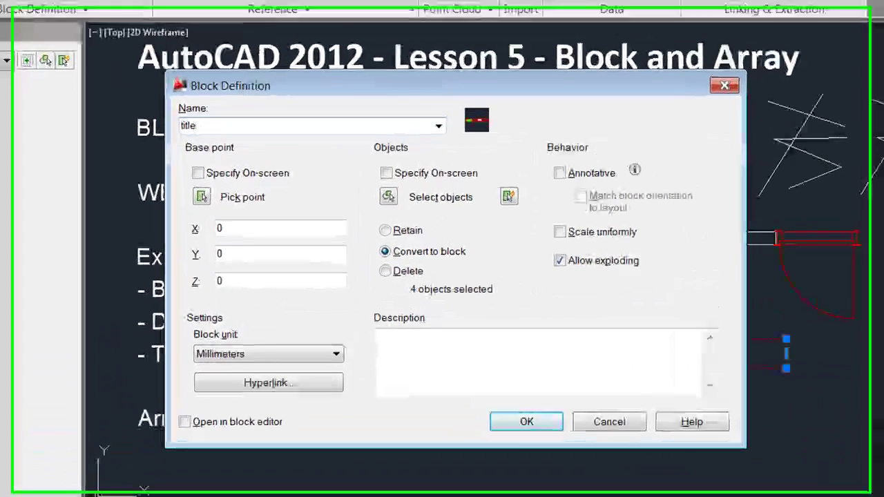
click(196, 196)
click(529, 377)
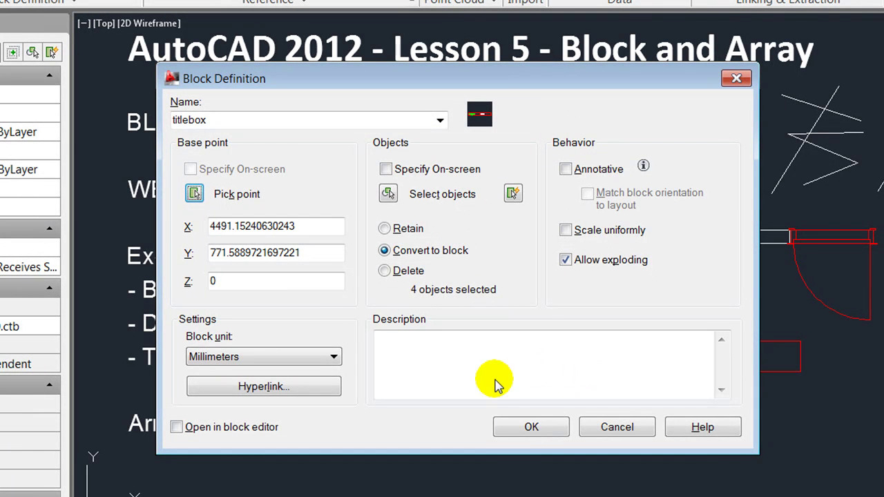
click(533, 429)
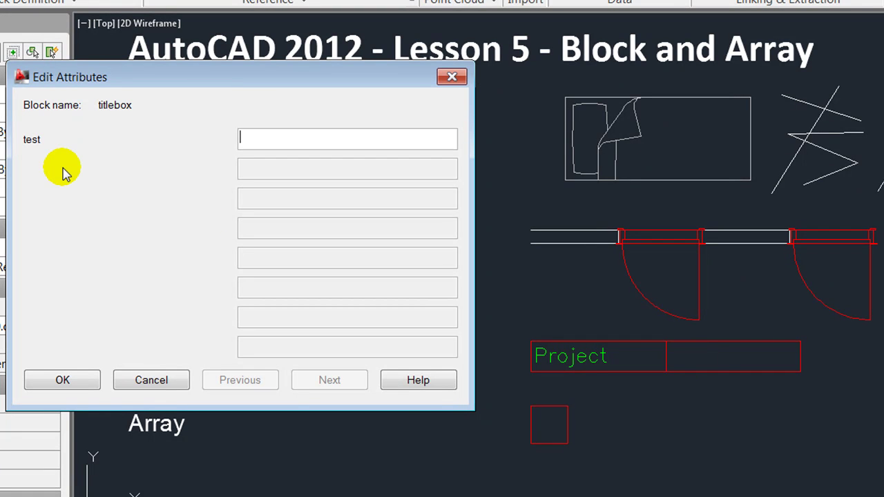
text(Lesson 5)
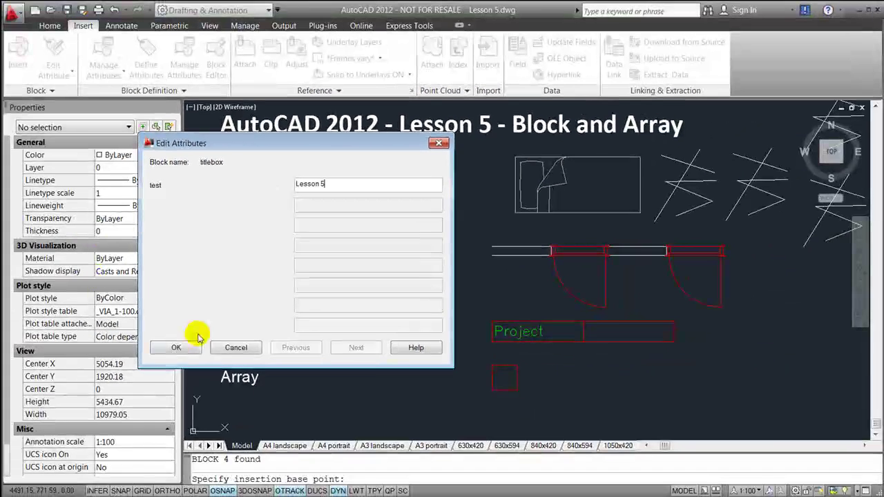
- Accept Lesson 5 as the titlebox attribute value and pick out the small red square
click(65, 379)
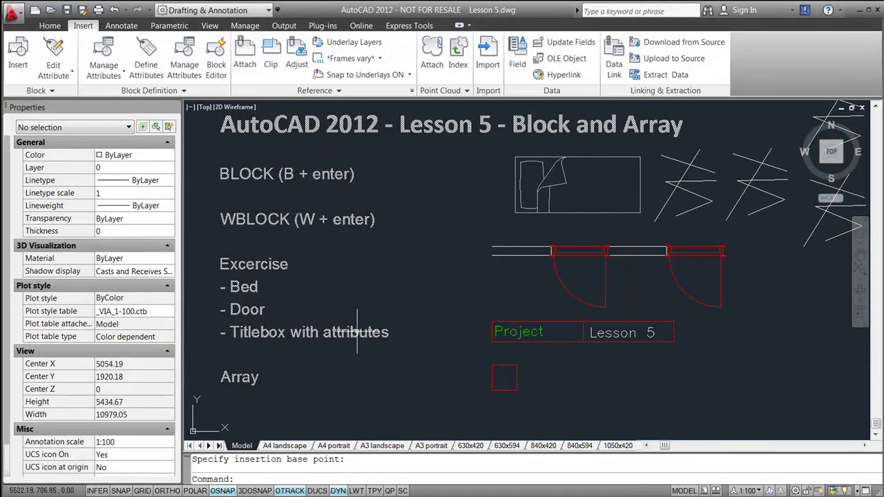
scroll(670, 273, down, 1)
click(538, 346)
key(Escape)
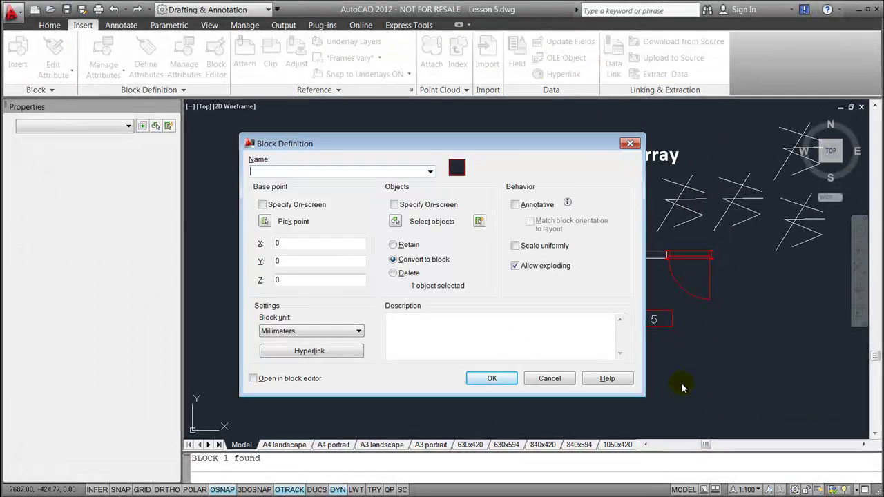
- Define the red square as block 'square' with its base point at its corner
click(265, 221)
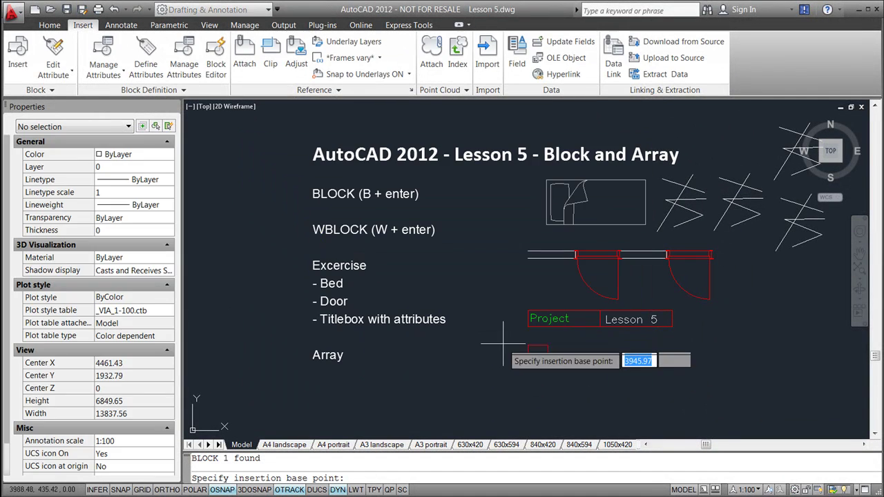
click(528, 345)
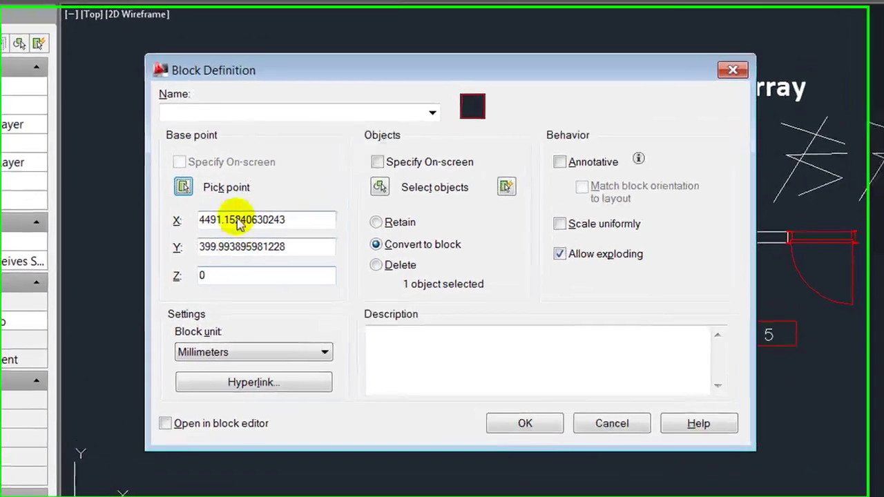
click(229, 112)
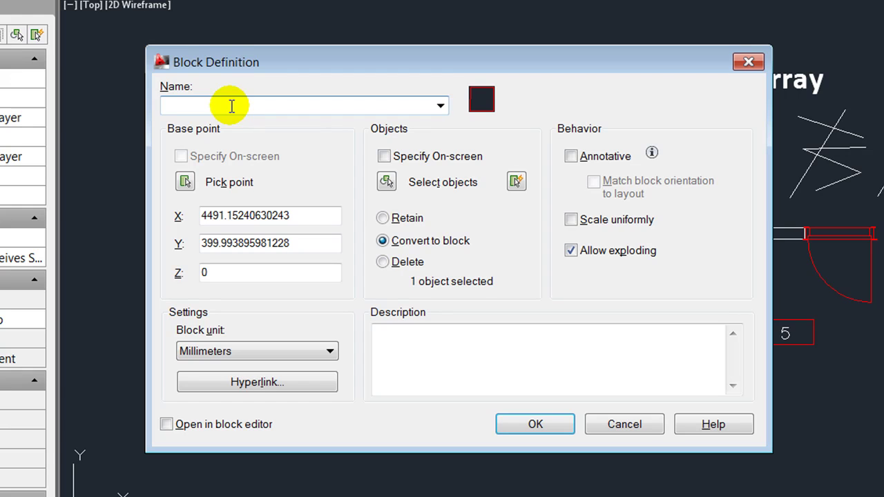
text(a)
text(quare)
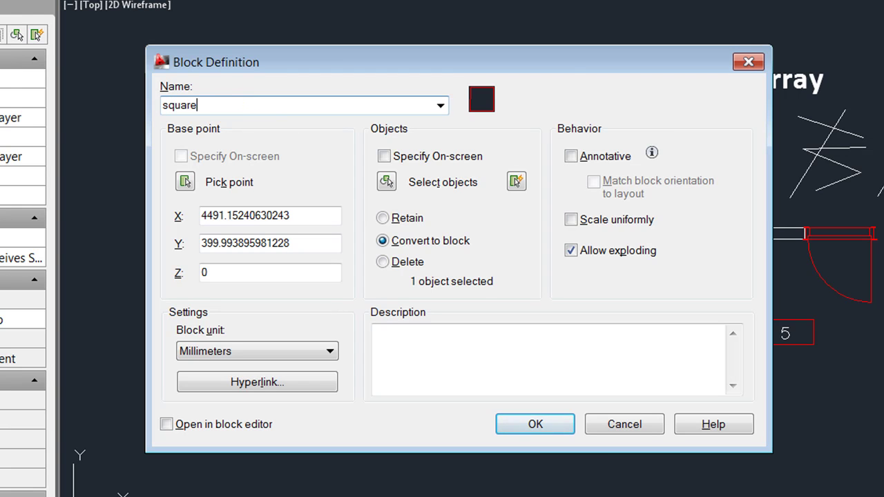
key(Return)
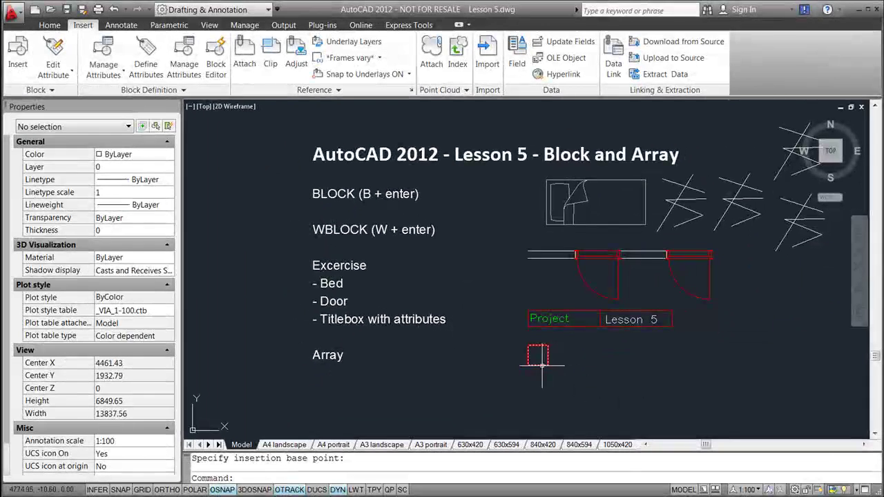
click(528, 346)
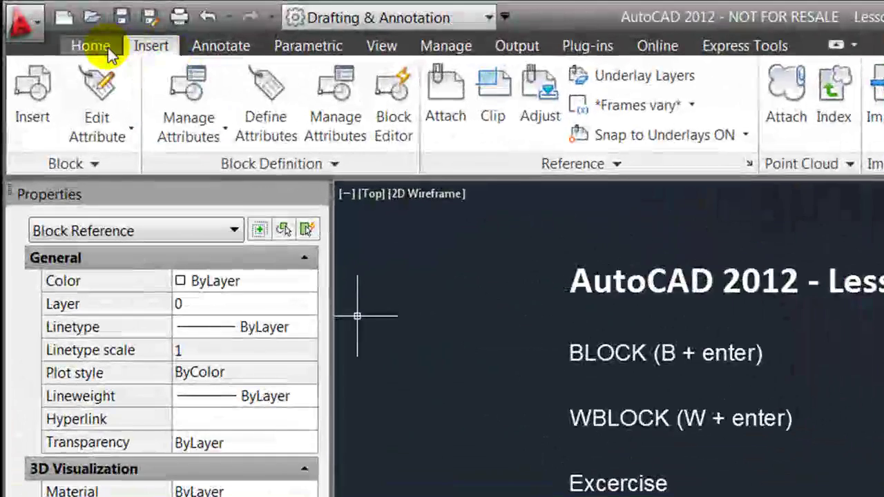
- Start a Rectangular Array of the square block from the Home tab's Modify panel
click(59, 26)
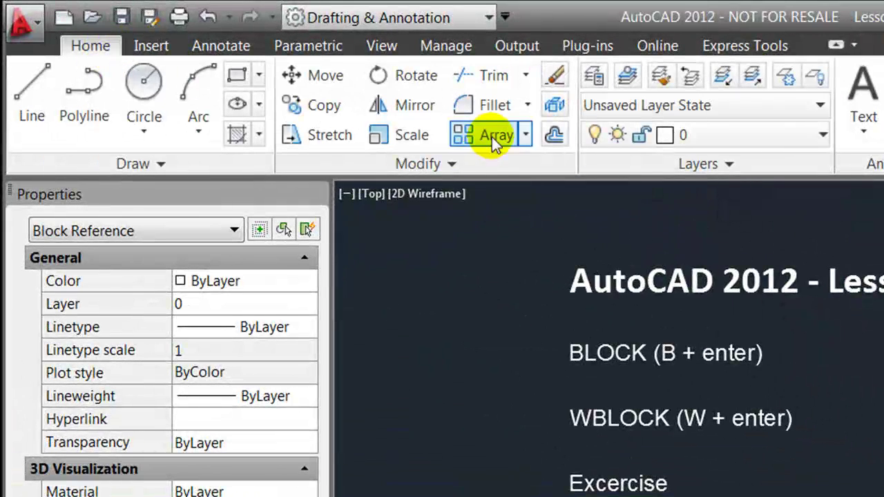
click(526, 136)
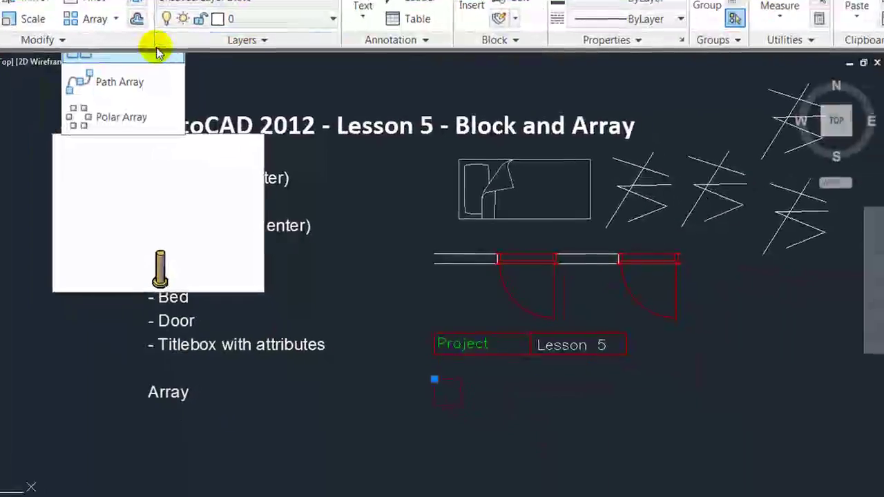
click(580, 174)
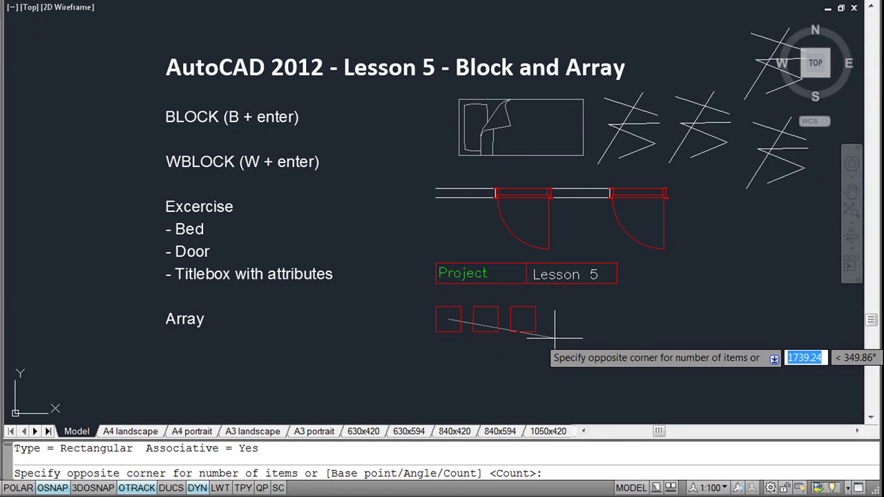
- Set the array count to 2 rows and 4 columns
text(c)
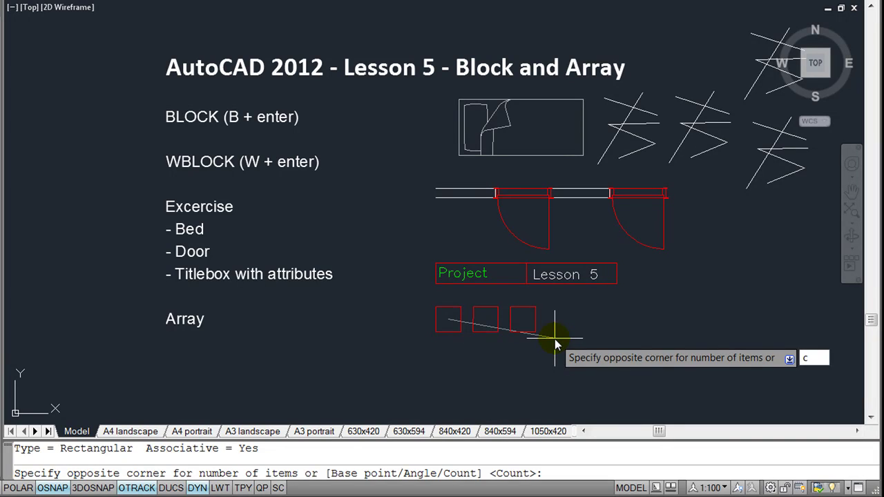
key(Return)
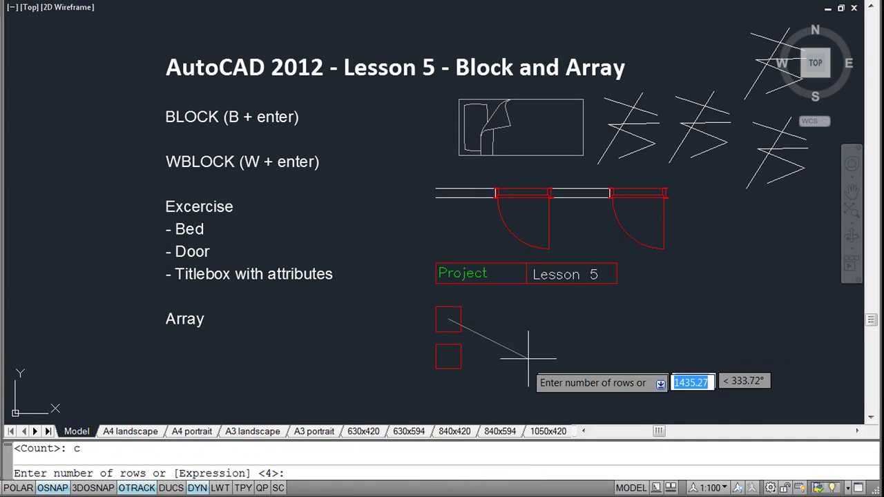
text(2)
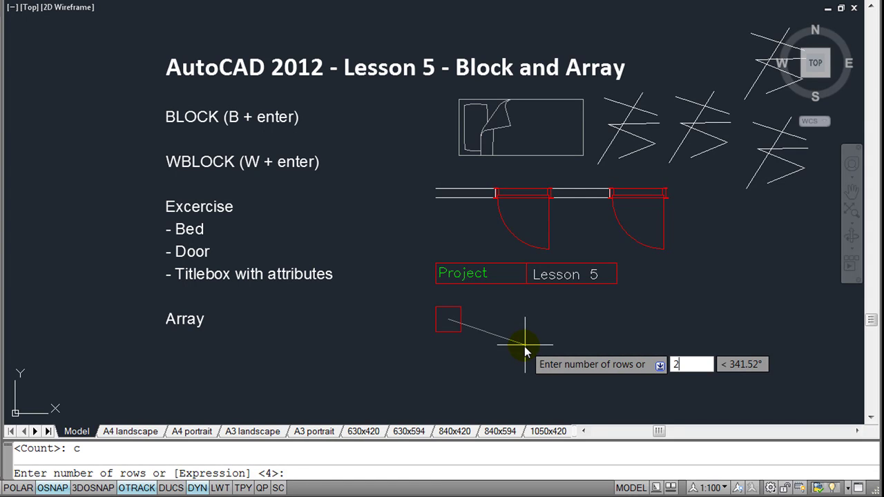
key(Return)
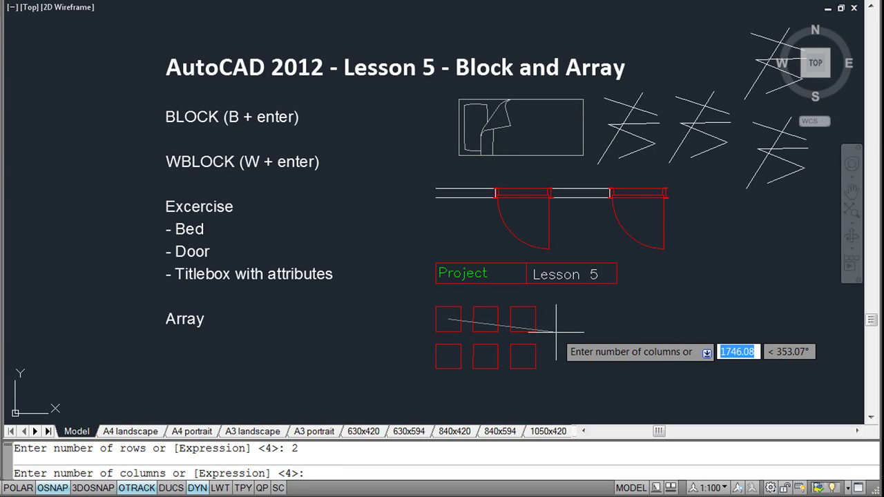
text(4)
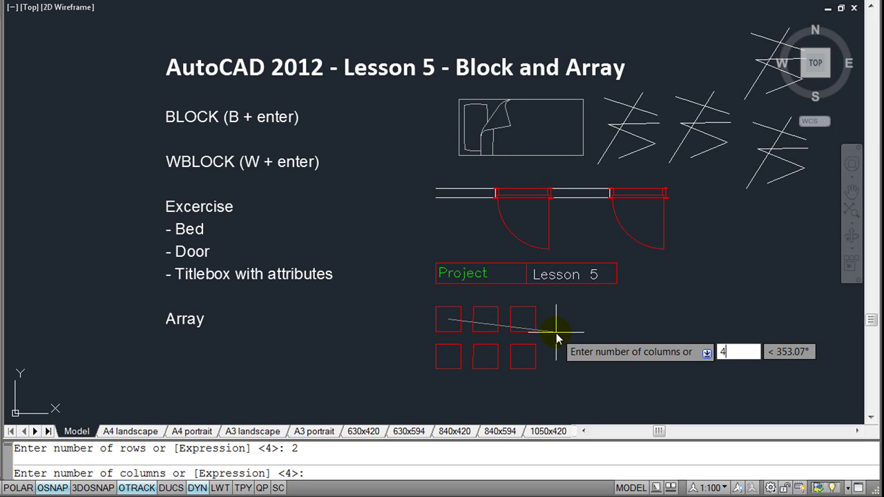
key(Return)
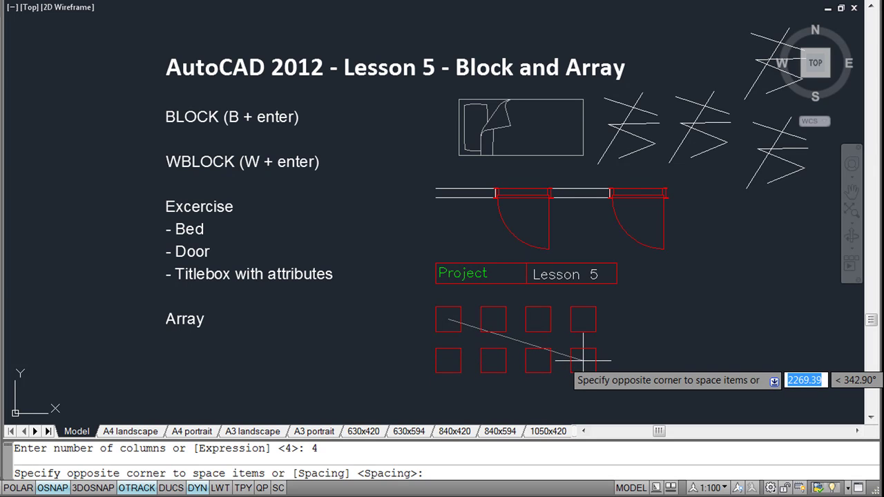
- Space the array's rows and columns 600 apart
text(s)
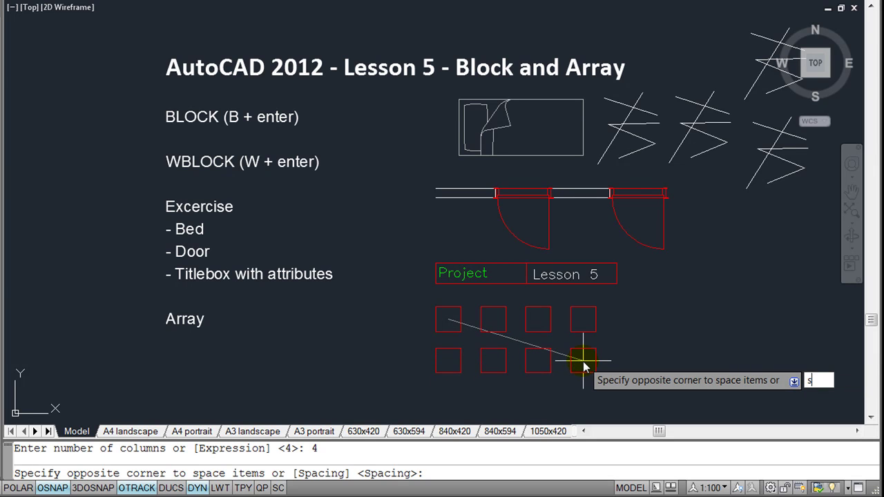
key(Return)
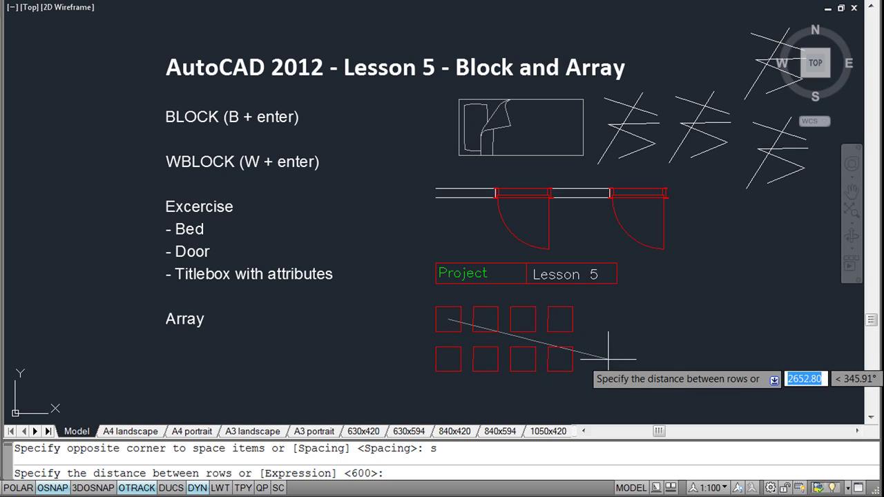
text(600)
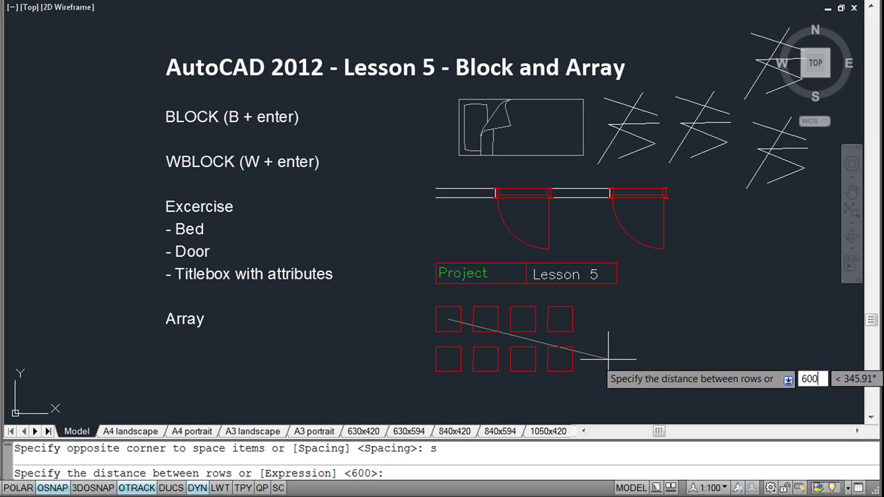
key(Return)
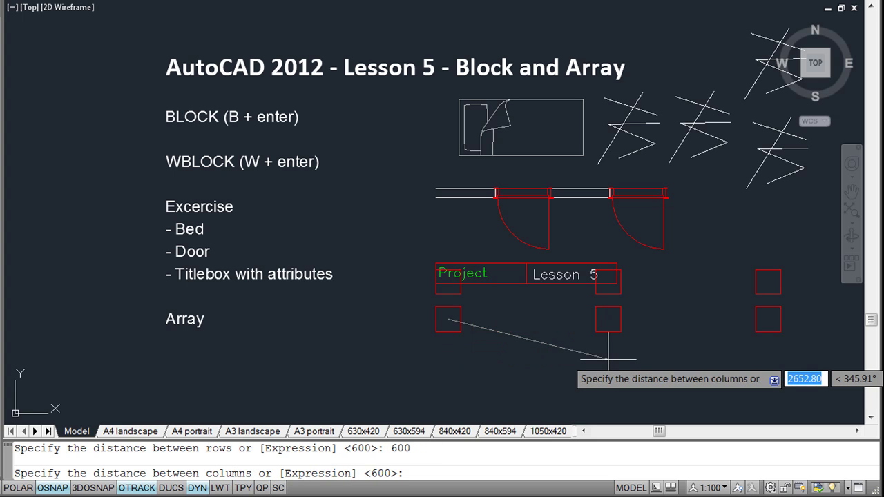
text(600)
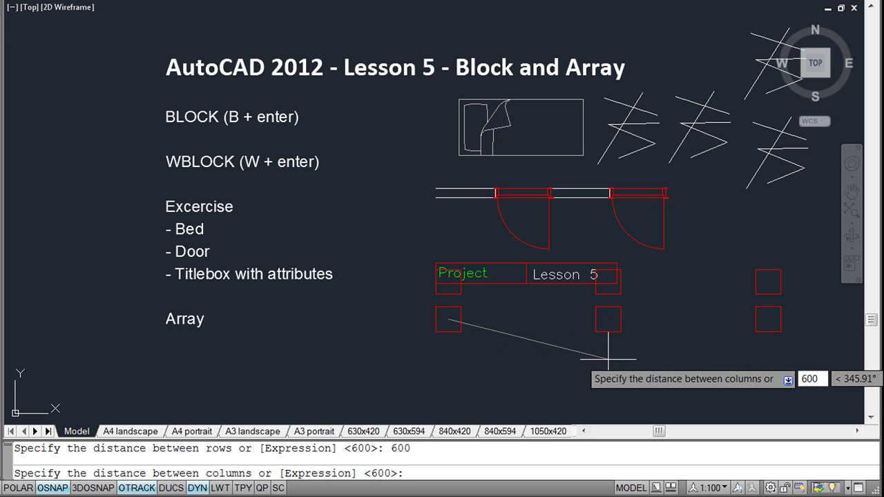
key(Return)
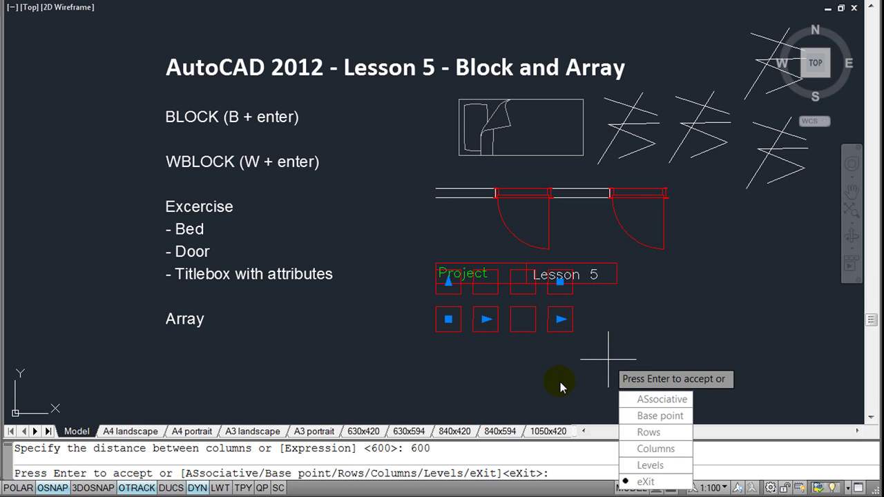
text(4)
key(Return)
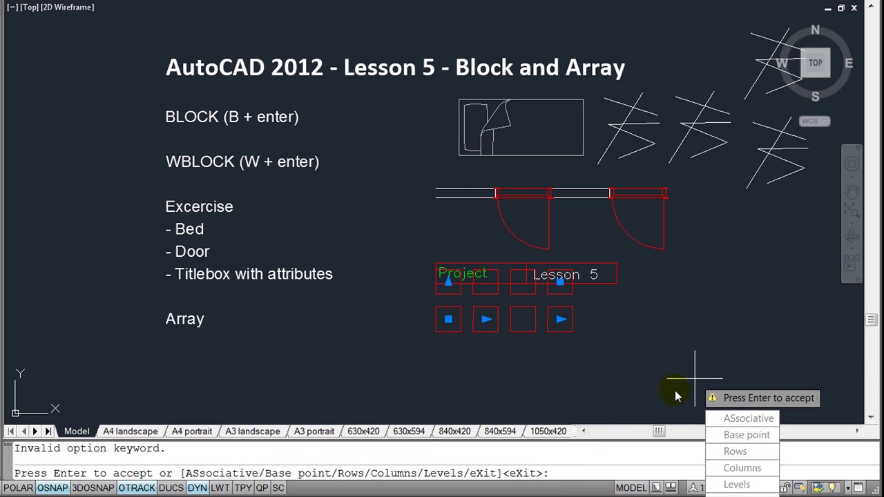
- Finish the array command and select the completed grid of squares
key(Escape)
scroll(594, 323, up, 2)
click(630, 337)
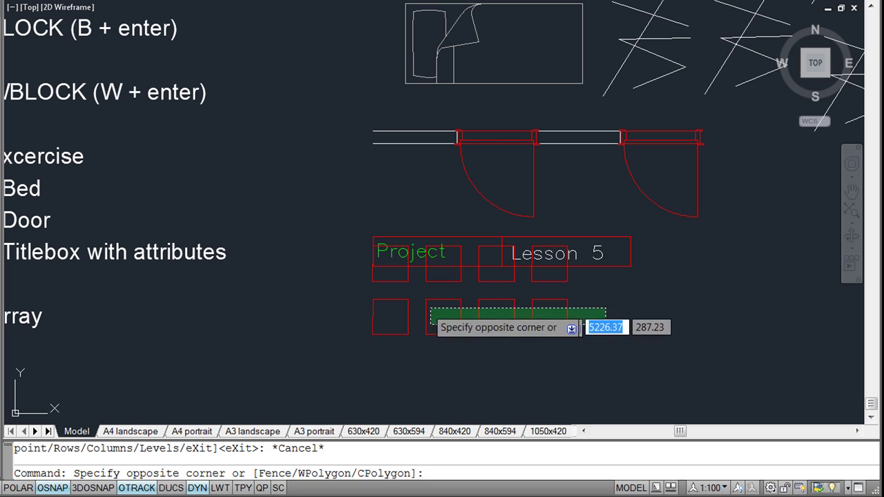
click(388, 310)
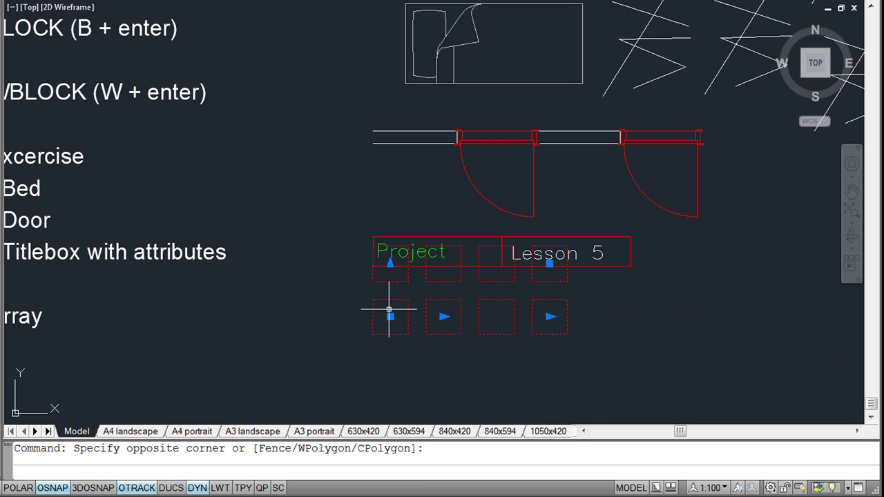
click(391, 266)
- Check the array's row and column grips without changing them, then clear the selection
click(391, 264)
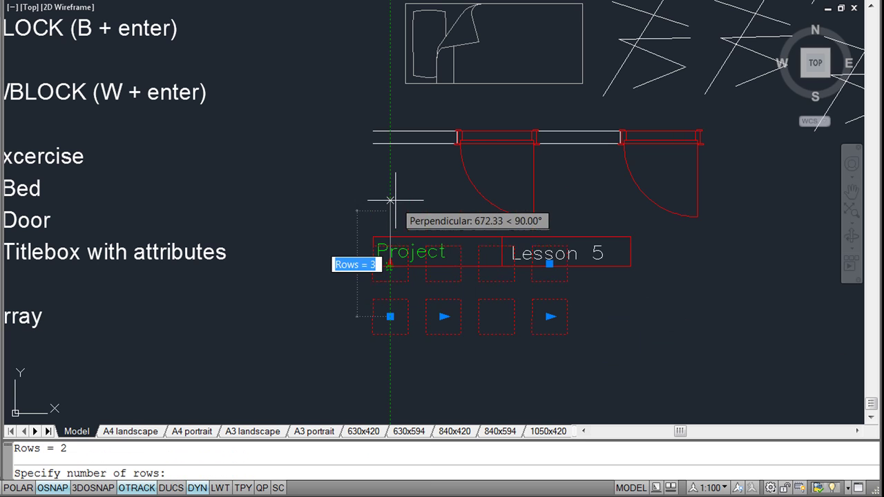
key(Escape)
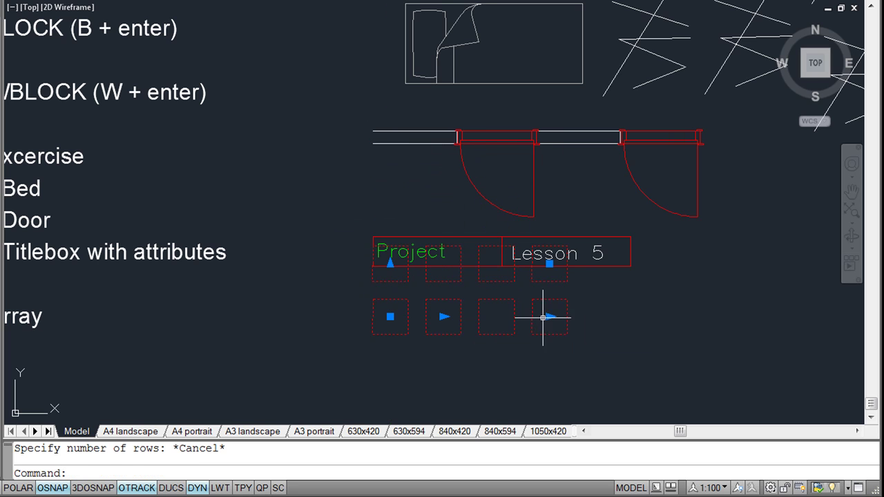
click(549, 317)
key(Escape)
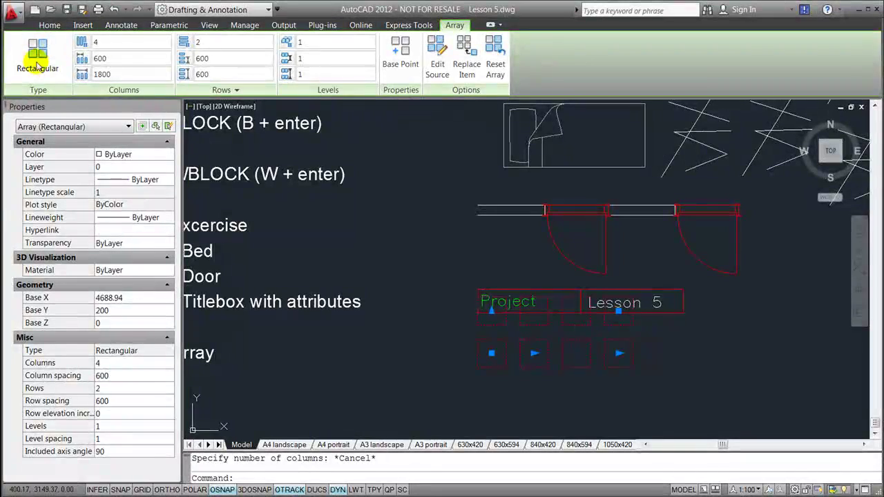
key(Escape)
scroll(656, 375, down, 4)
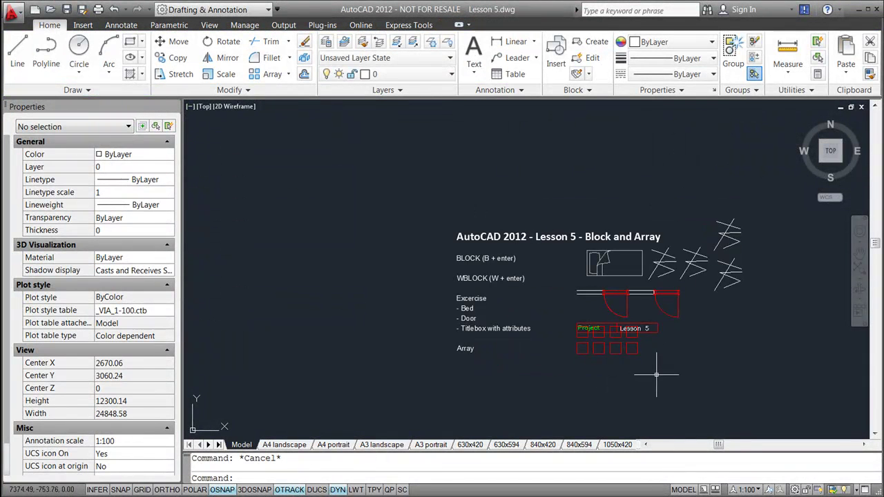